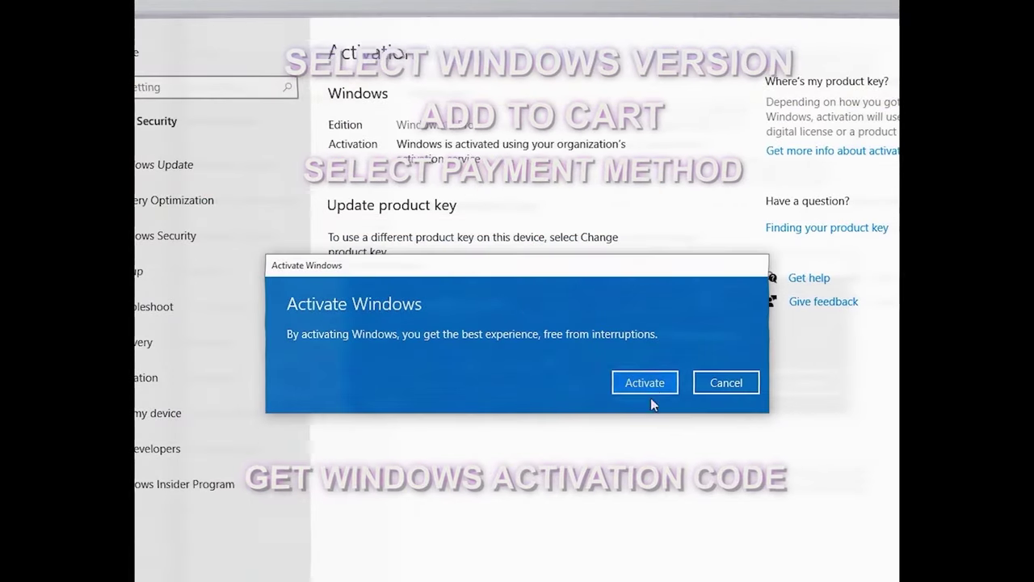
# Activate Windows with the purchased cdkeyoffers.com product key so it shows a digital license.
pyautogui.click(654, 384)
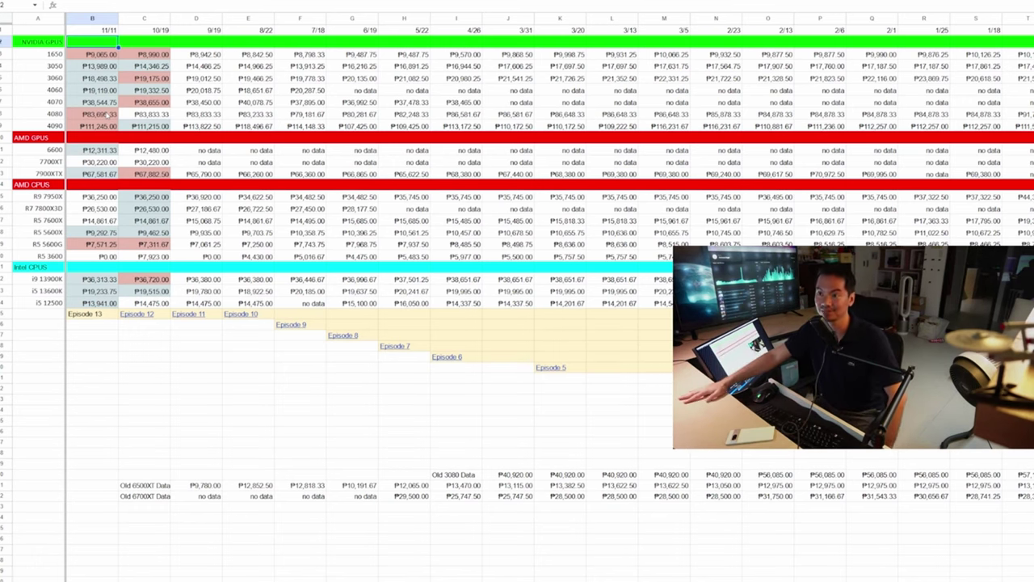
pyautogui.press('Down')
pyautogui.press('Down')
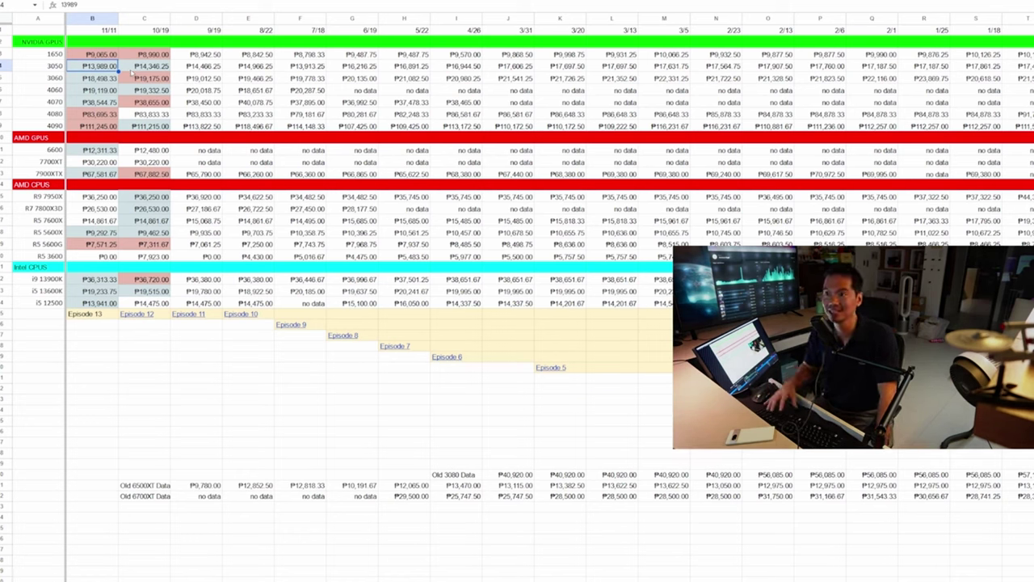
pyautogui.press('Up')
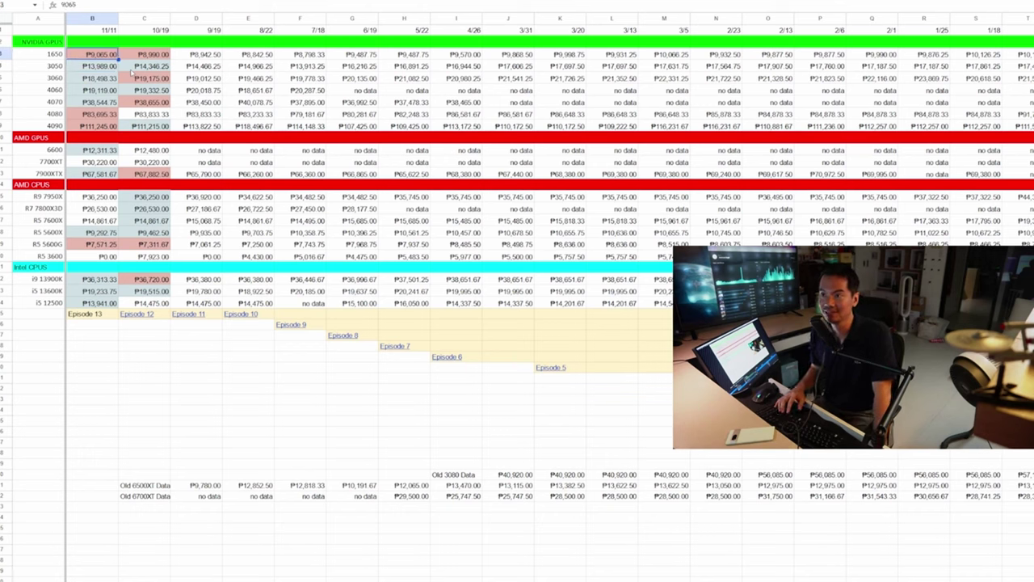
pyautogui.press('Down')
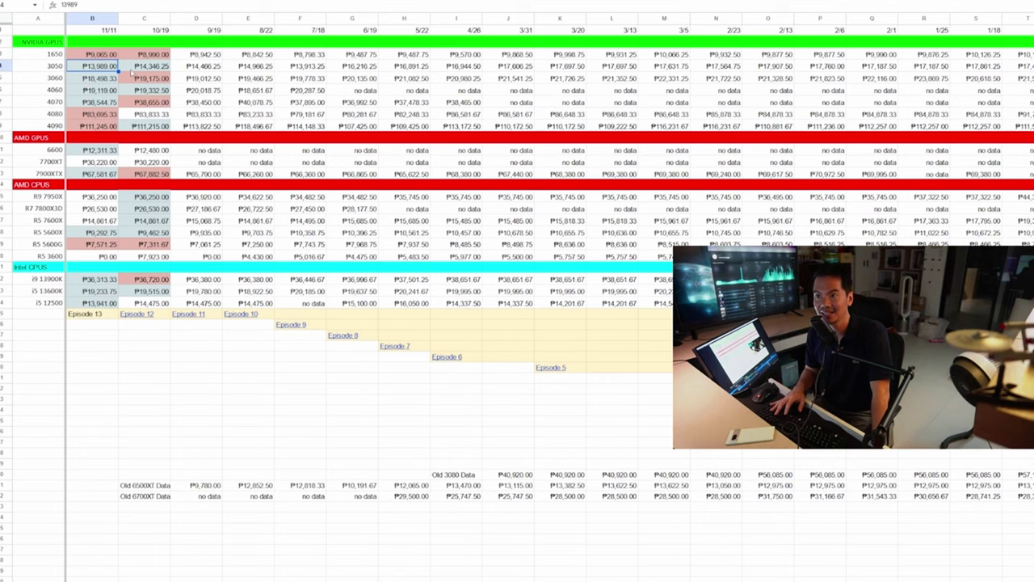
pyautogui.press('Down')
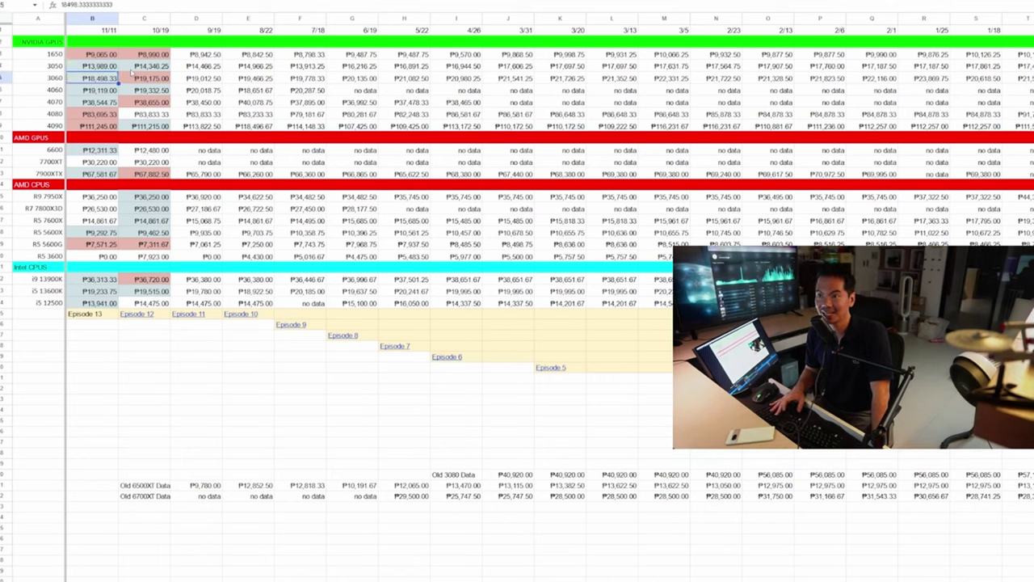
pyautogui.press('Down')
pyautogui.press('Down')
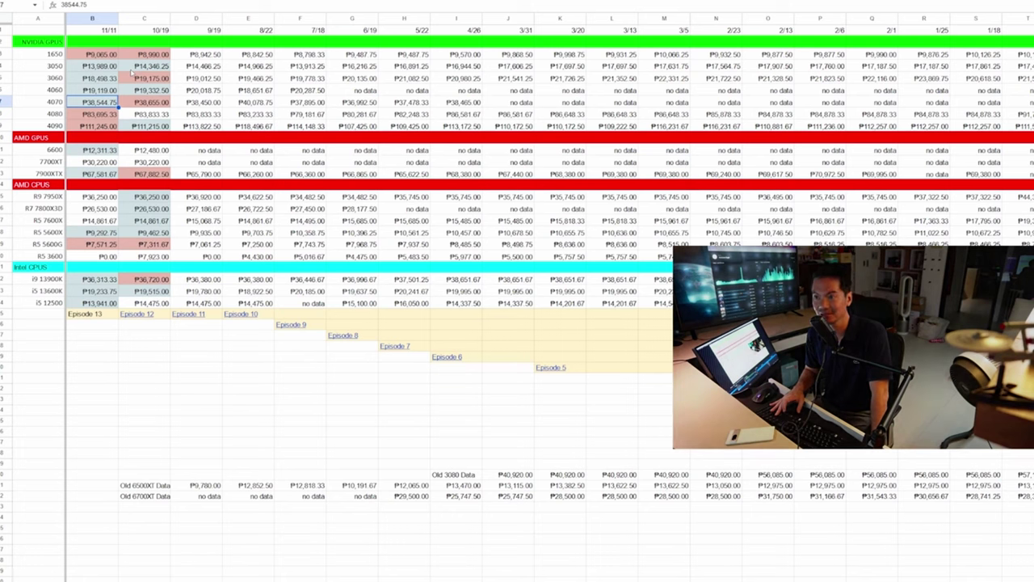
pyautogui.press('Down')
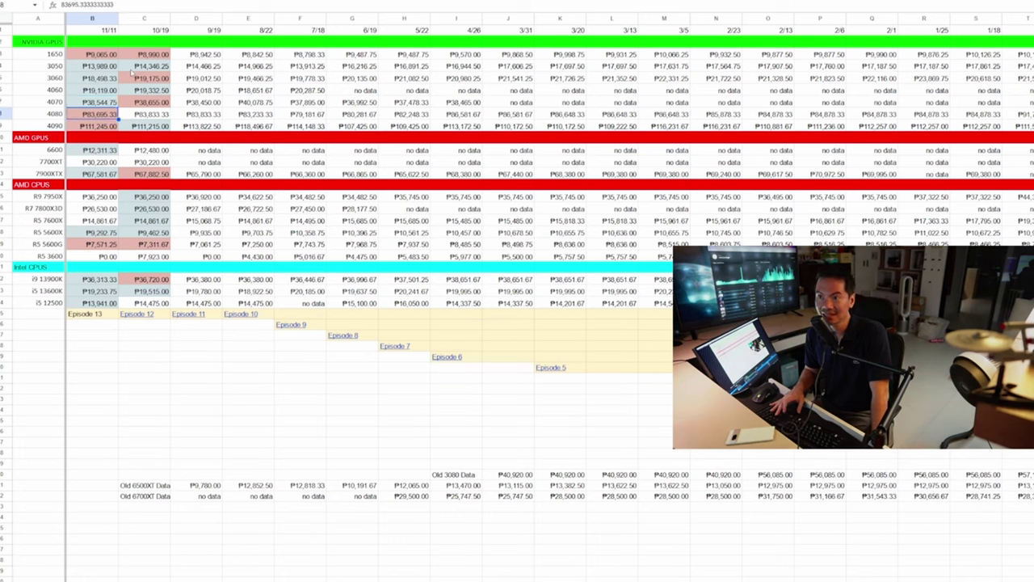
pyautogui.press('Down')
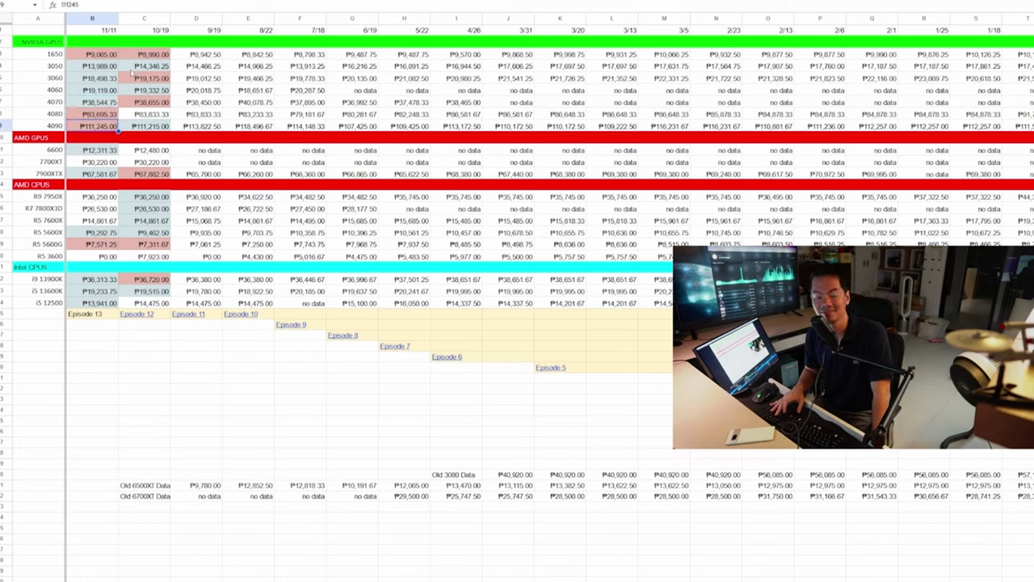
pyautogui.press('Down')
pyautogui.press('Down')
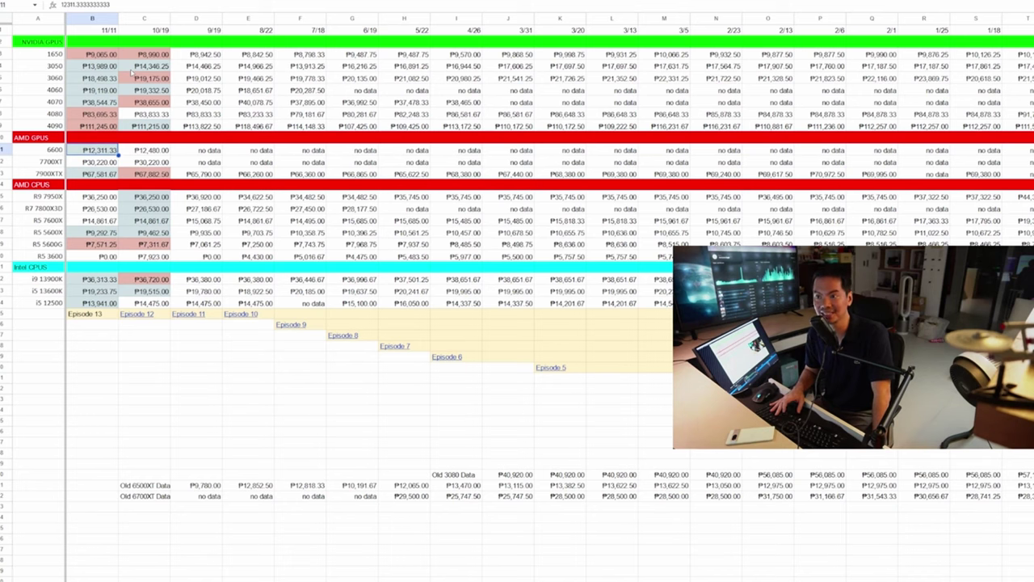
pyautogui.press('Down')
pyautogui.press('Down')
pyautogui.press('Down')
pyautogui.press('Down')
pyautogui.press('Down')
pyautogui.press('Down')
pyautogui.press('Down')
pyautogui.press('Down')
pyautogui.press('Down')
pyautogui.press('Down')
pyautogui.press('Down')
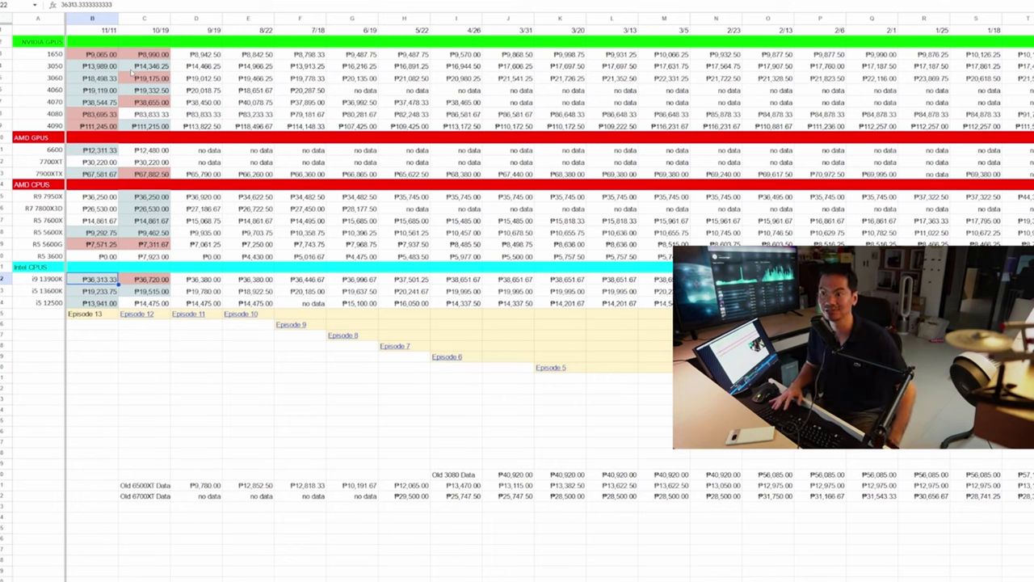
pyautogui.press('Up')
pyautogui.press('Up')
pyautogui.press('Up')
pyautogui.press('Up')
pyautogui.press('Up')
pyautogui.press('Up')
pyautogui.press('Up')
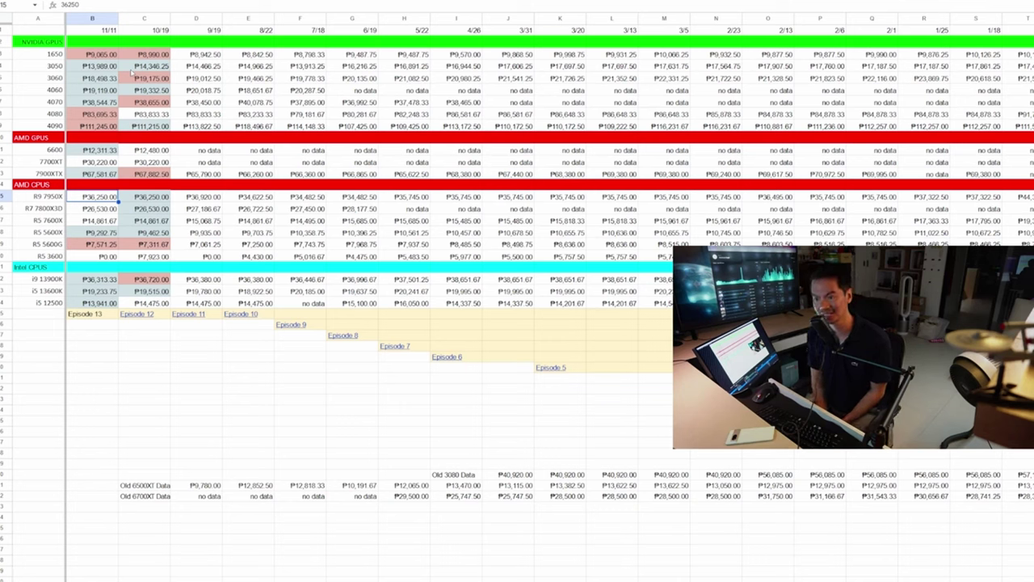
# Scroll right to the 2022 columns, select Week 10 through Week 7, and check the 1650's Week 7 price.
pyautogui.click(521, 103)
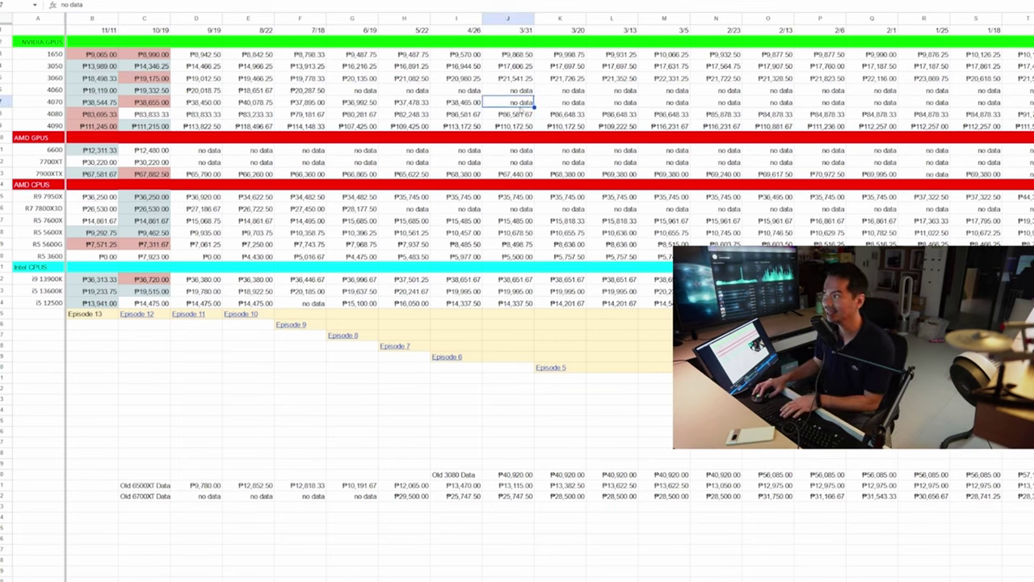
pyautogui.press('Right')
pyautogui.press('Right')
pyautogui.press('Right')
pyautogui.press('Right')
pyautogui.press('Right')
pyautogui.press('Right')
pyautogui.press('Right')
pyautogui.press('Right')
pyautogui.press('Right')
pyautogui.press('Right')
pyautogui.press('Right')
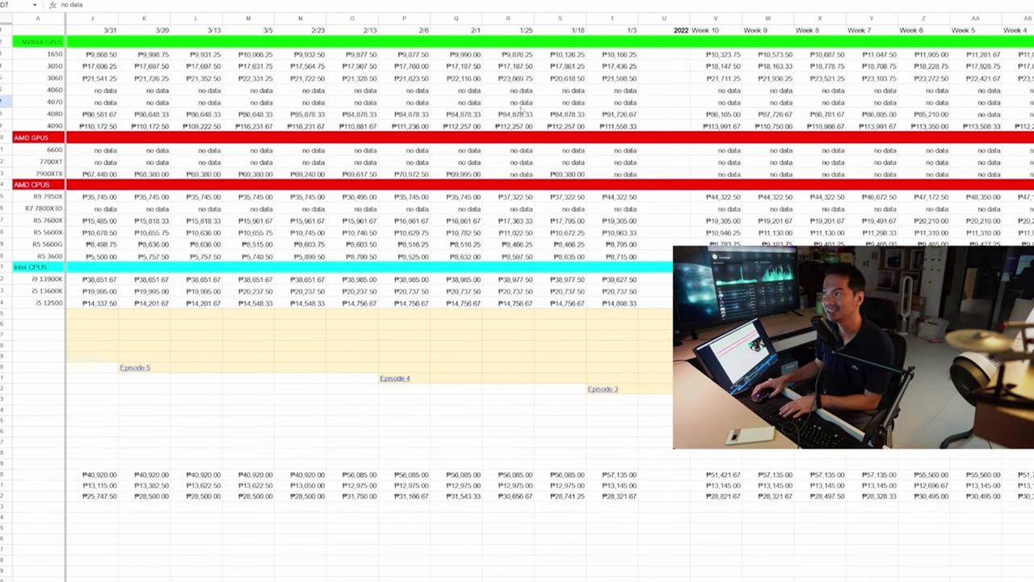
pyautogui.hscroll(1, 566, 18)
pyautogui.click(567, 18)
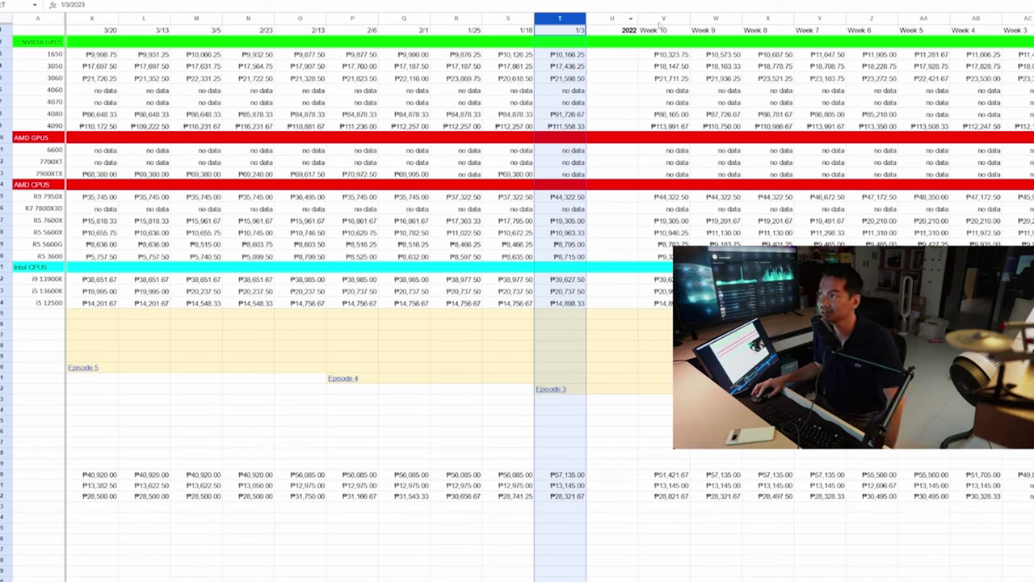
pyautogui.click(661, 18)
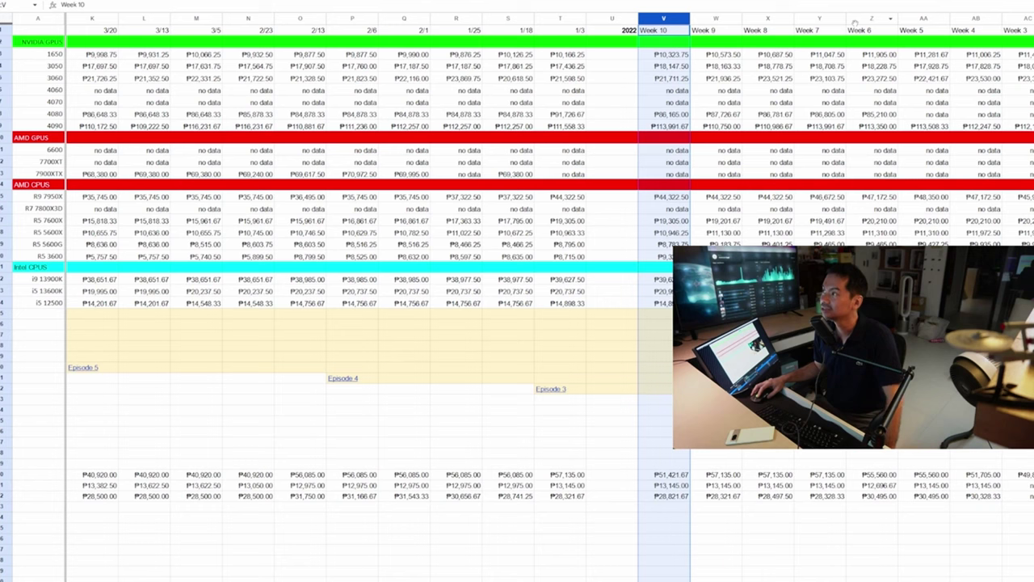
pyautogui.keyDown('shift'); pyautogui.click(820, 17); pyautogui.keyUp('shift')
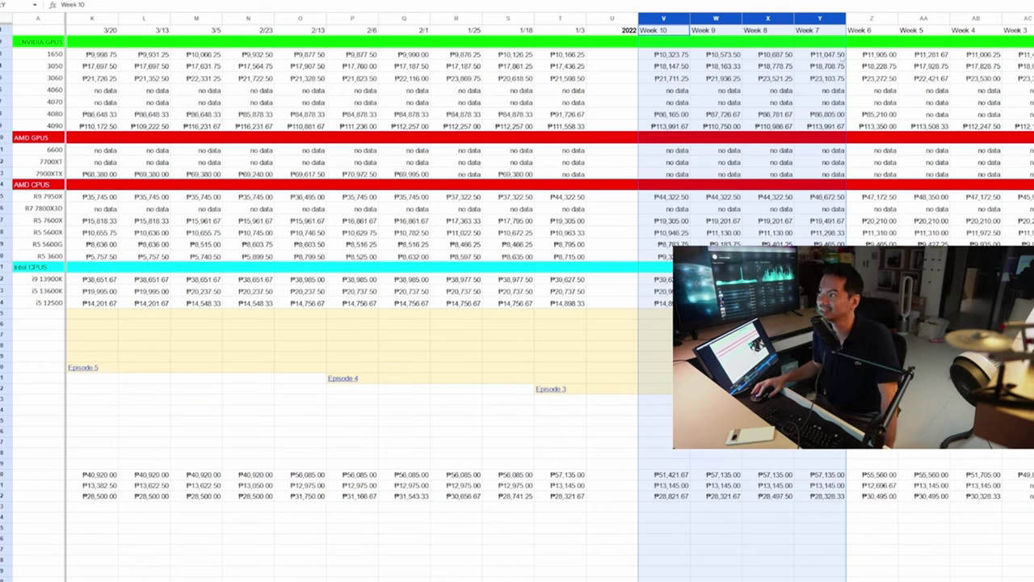
pyautogui.click(830, 55)
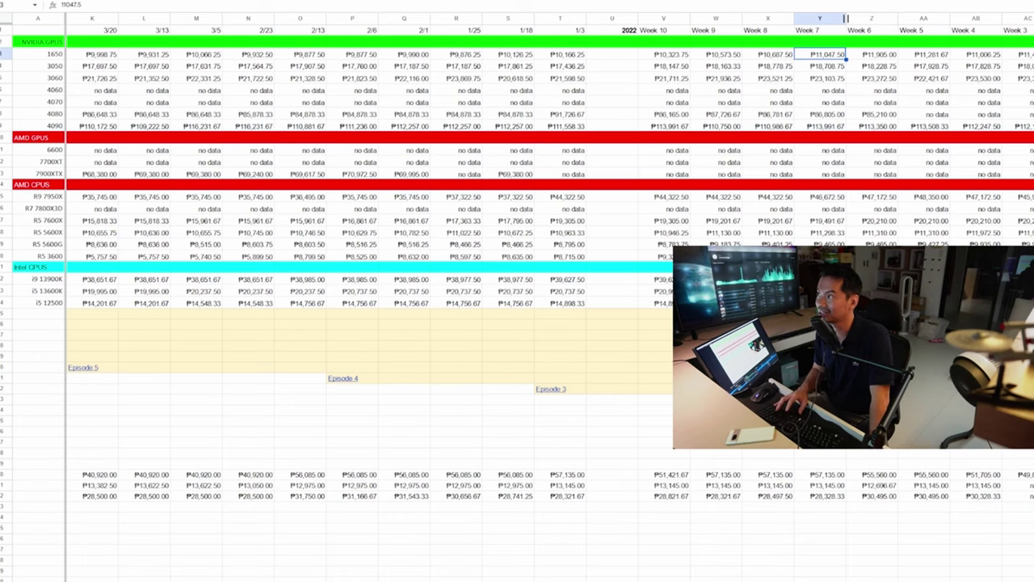
pyautogui.press('Right')
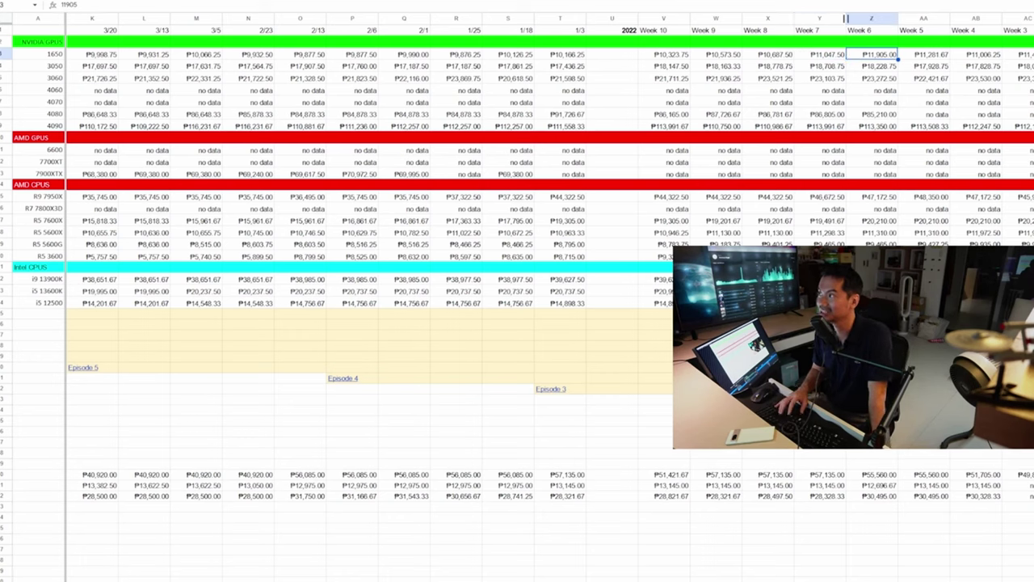
pyautogui.press('Right')
pyautogui.press('Right')
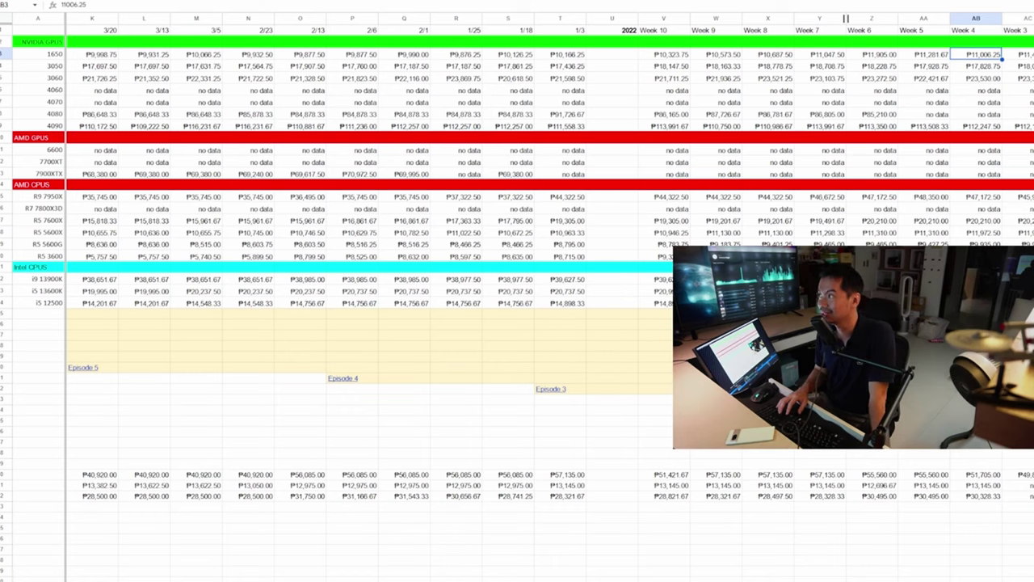
pyautogui.press('Left')
pyautogui.press('Left')
pyautogui.press('Left')
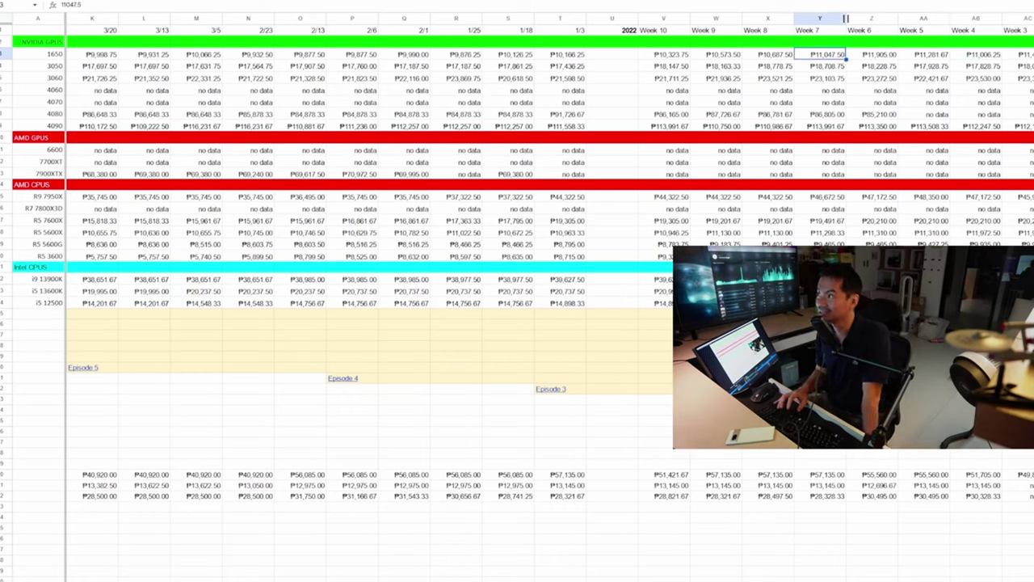
pyautogui.press('Down')
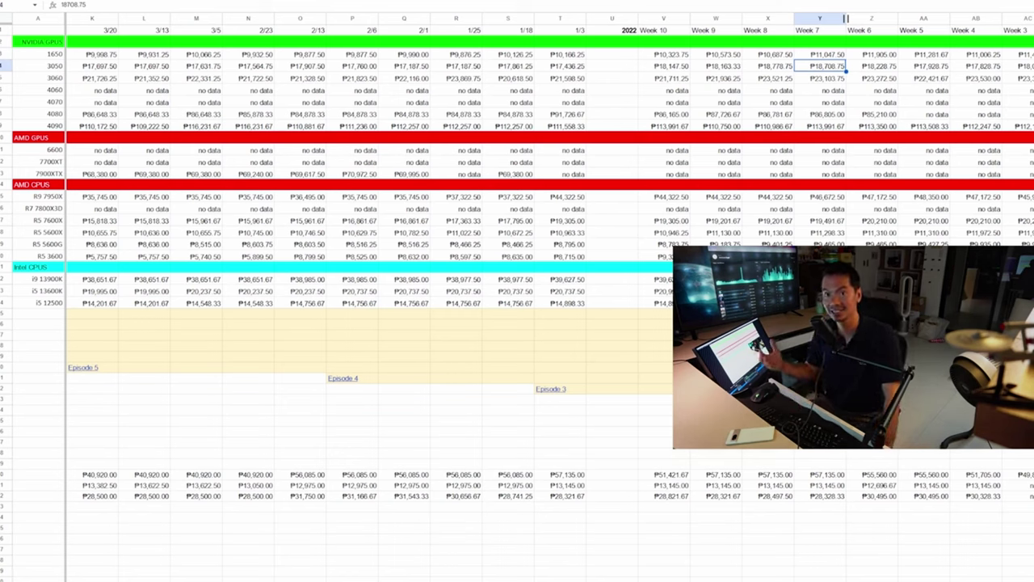
pyautogui.press('Down')
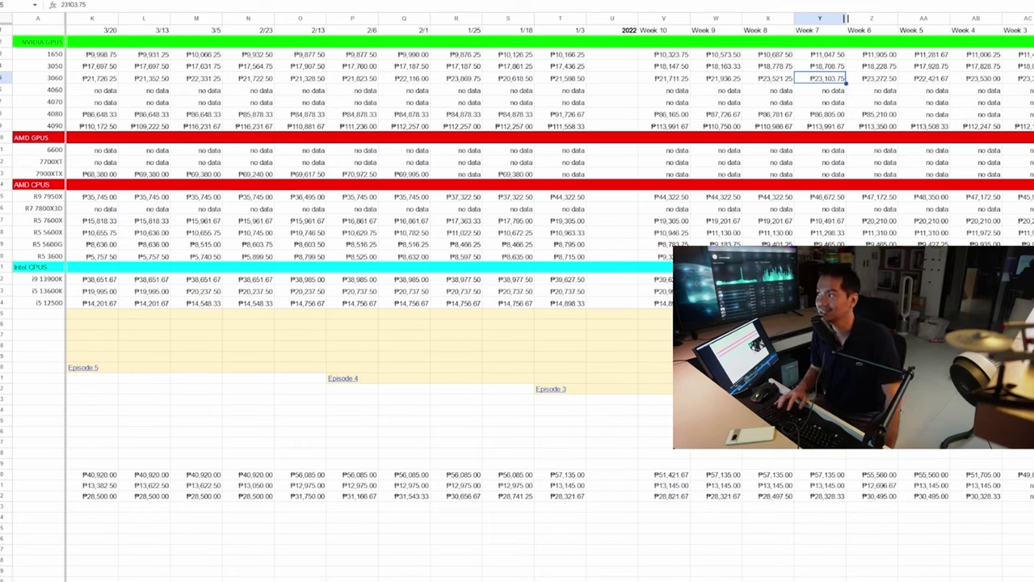
pyautogui.press('Right')
pyautogui.press('Right')
pyautogui.press('Left')
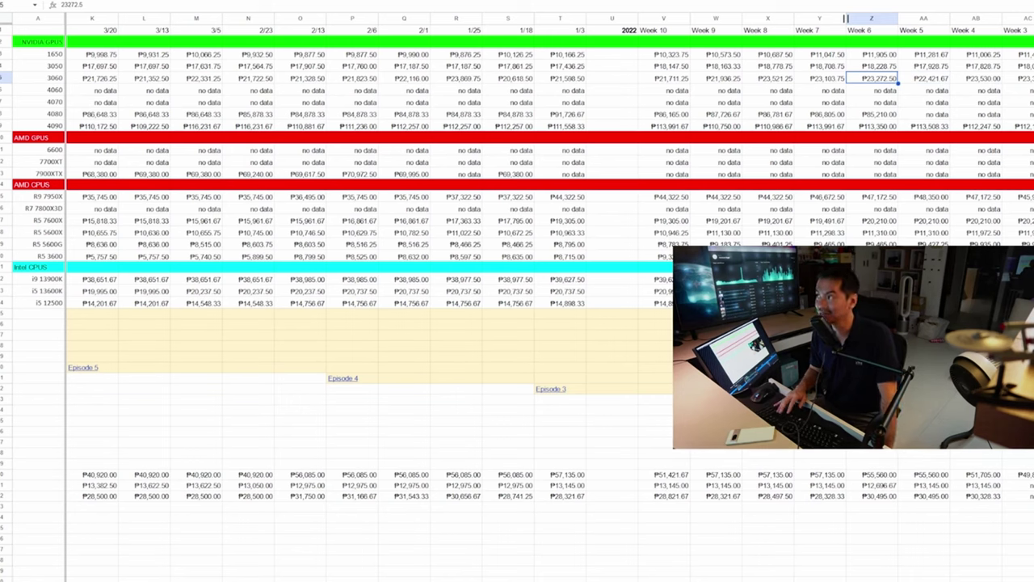
pyautogui.press('Right')
pyautogui.press('Right')
pyautogui.press('Left')
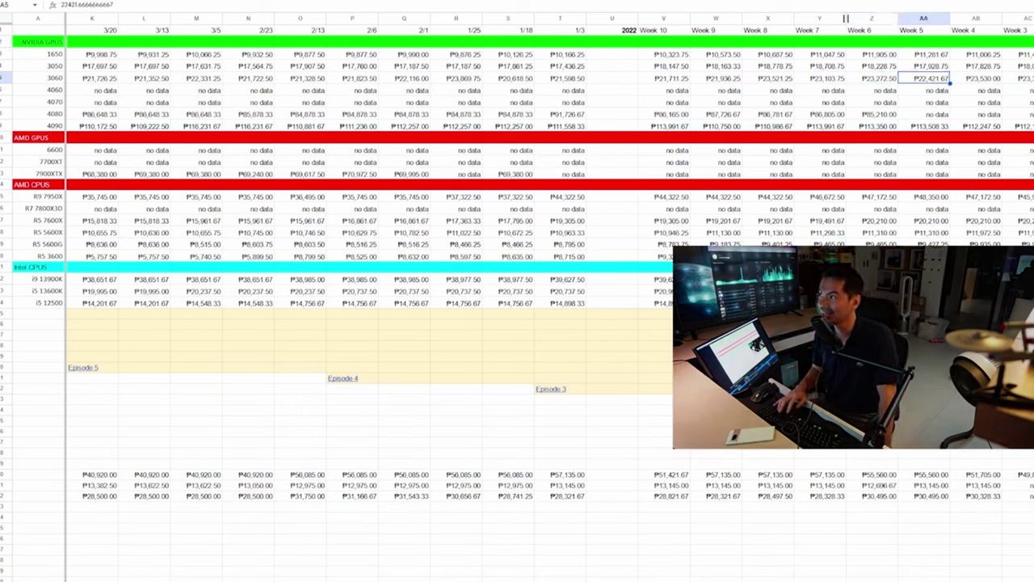
pyautogui.press('Left')
pyautogui.press('Down')
pyautogui.press('Down')
pyautogui.press('Down')
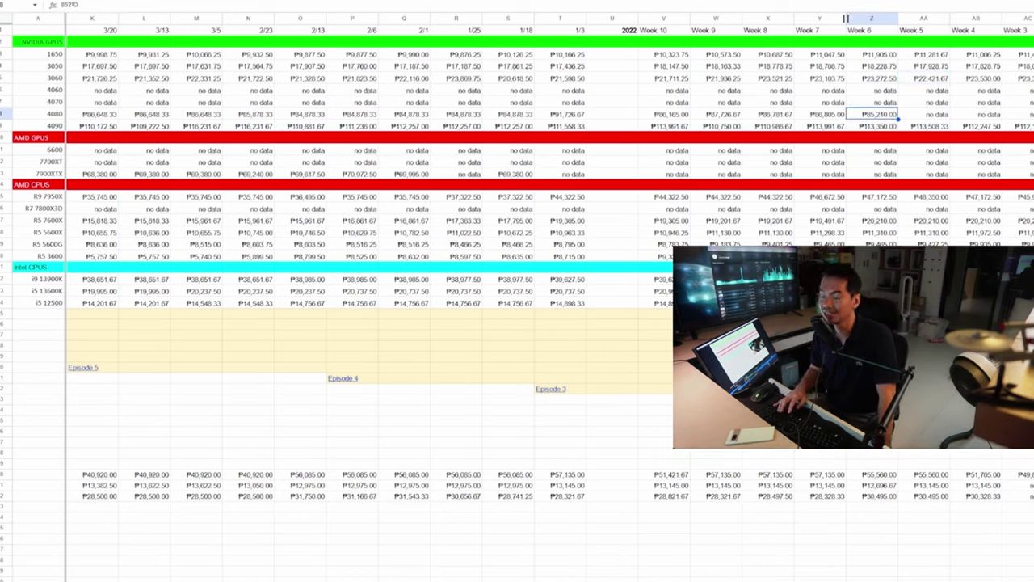
pyautogui.press('Left')
pyautogui.press('Left')
pyautogui.press('Left')
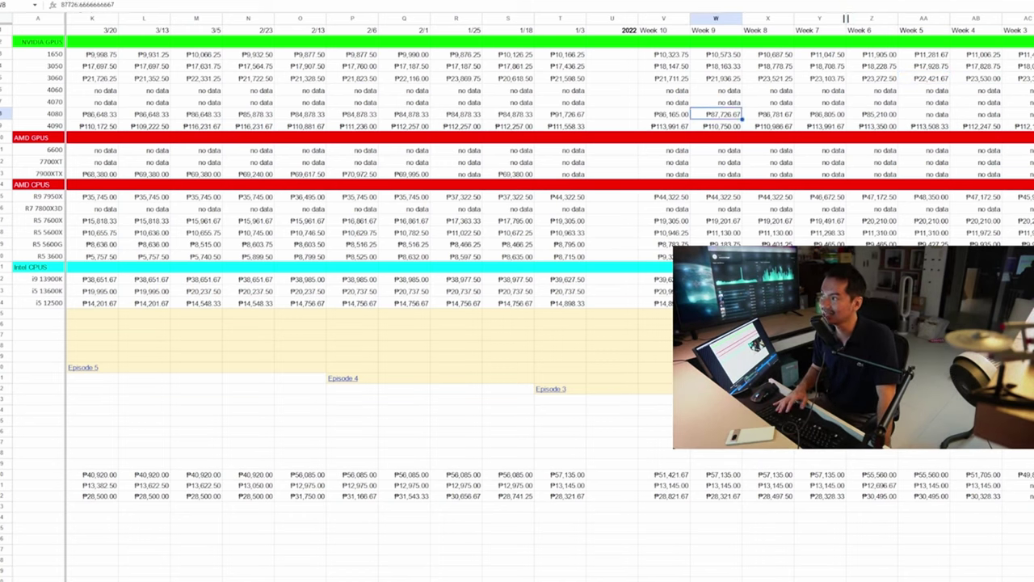
pyautogui.press('Right')
pyautogui.press('Right')
pyautogui.press('Right')
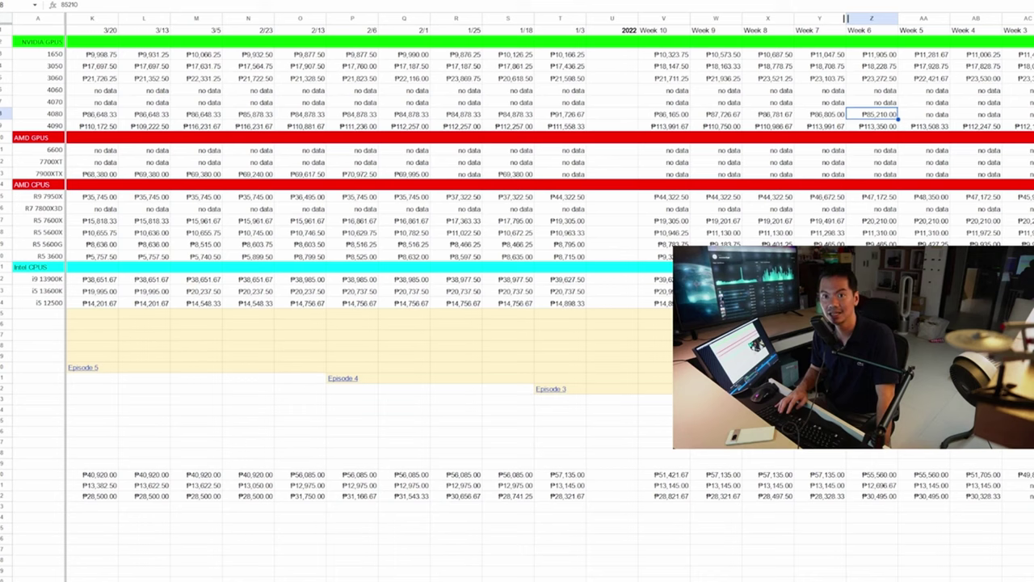
pyautogui.press('Left')
pyautogui.press('Left')
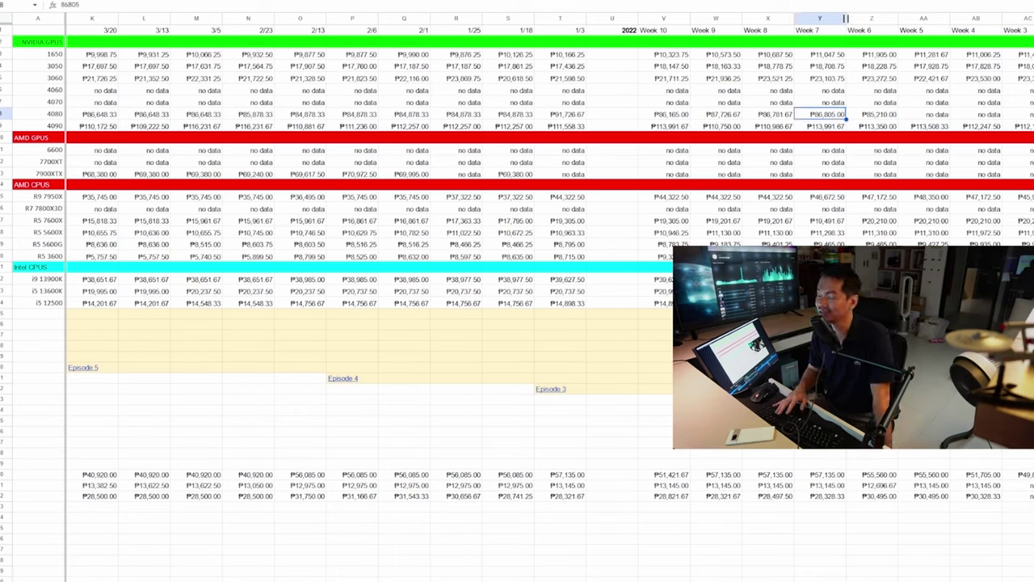
pyautogui.press('Left')
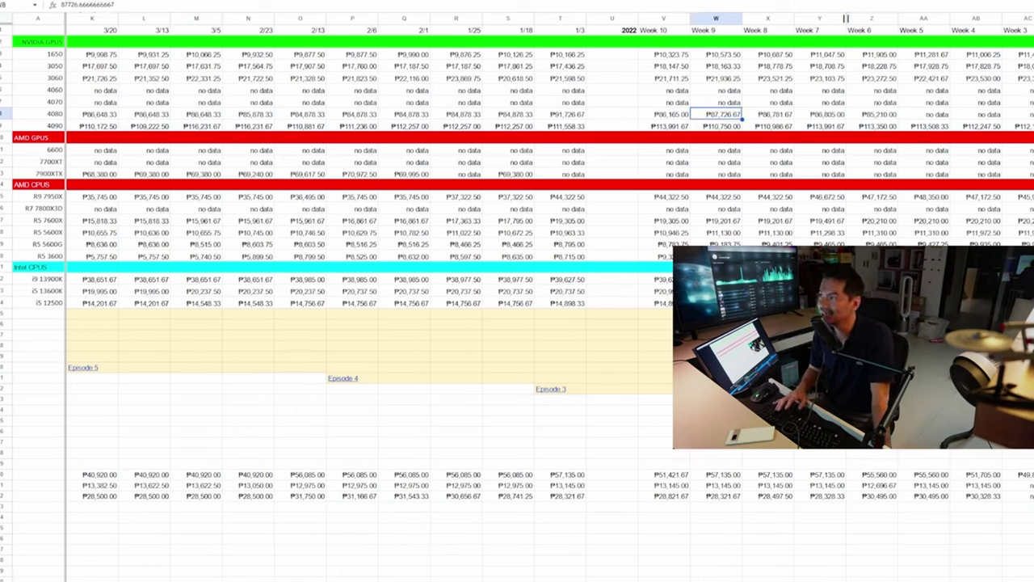
pyautogui.press('Left')
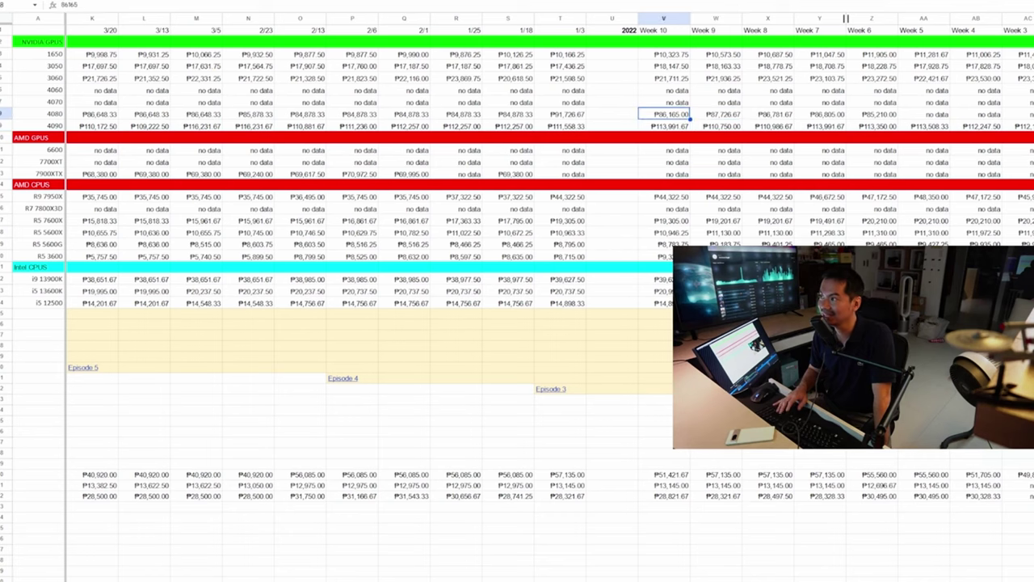
pyautogui.press('Down')
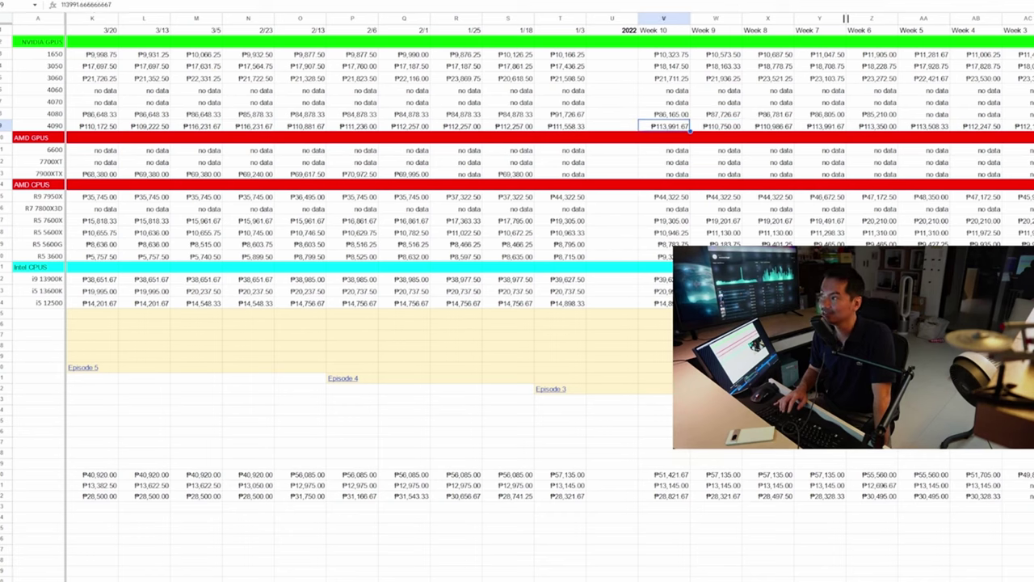
pyautogui.press('Right')
pyautogui.press('Right')
pyautogui.press('Right')
pyautogui.press('Right')
pyautogui.press('Right')
pyautogui.press('Left')
pyautogui.press('Left')
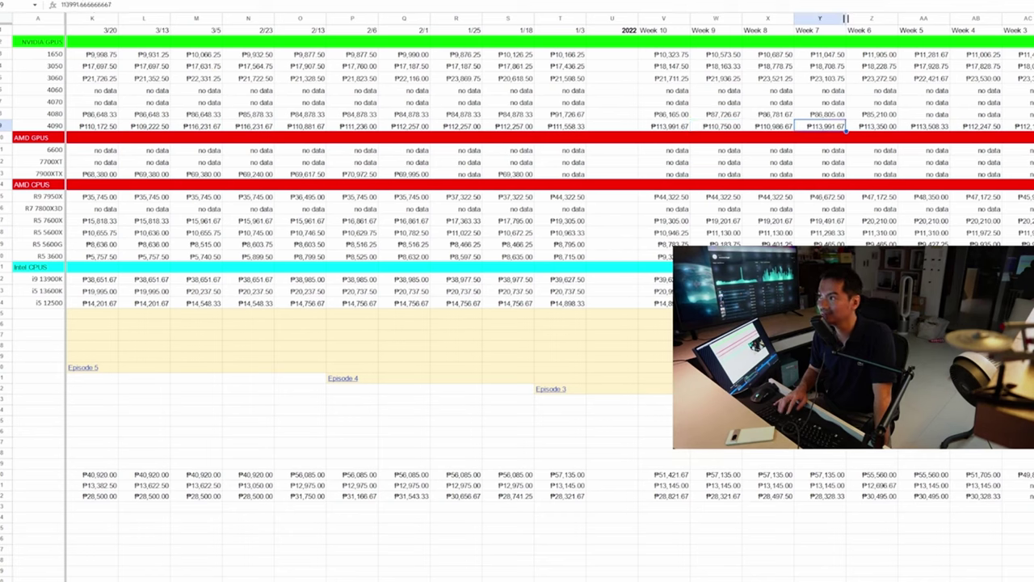
pyautogui.press('Left')
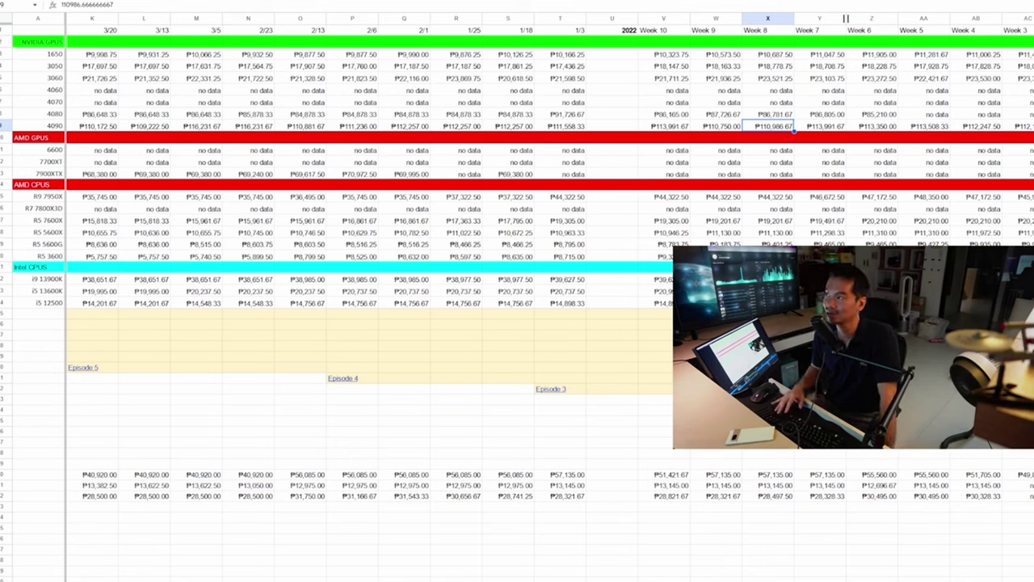
pyautogui.press('Left')
pyautogui.press('Left')
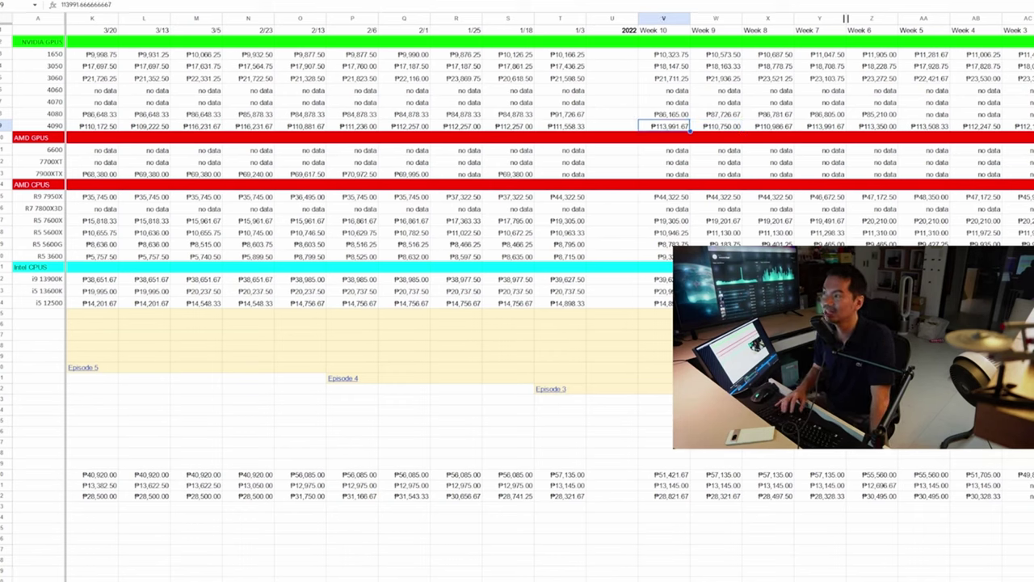
pyautogui.press('Down')
pyautogui.press('Down')
pyautogui.press('Down')
pyautogui.press('Up')
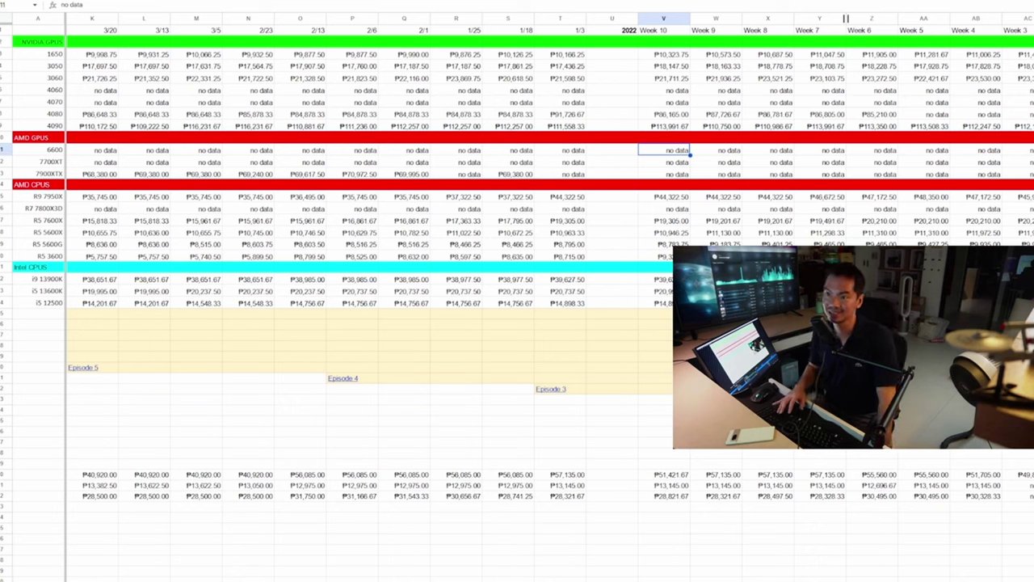
pyautogui.press('Down')
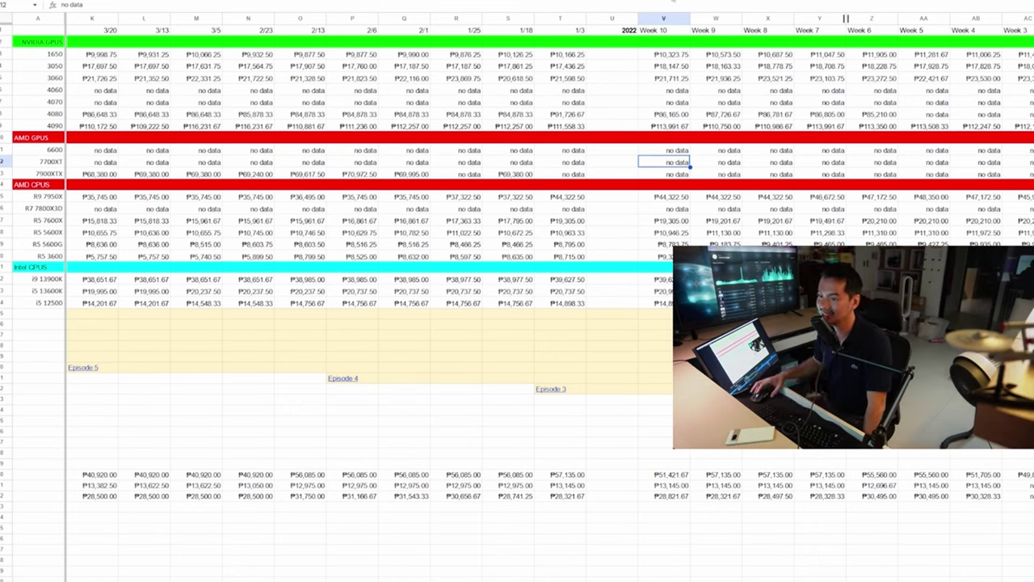
pyautogui.click(684, 488)
pyautogui.press('Left')
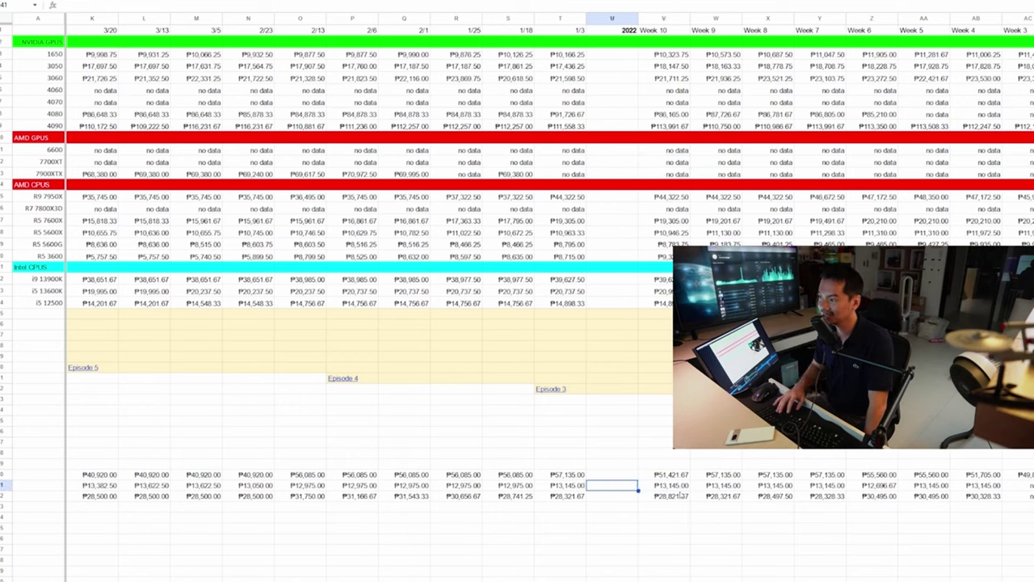
pyautogui.hotkey('ctrl', 'Left')
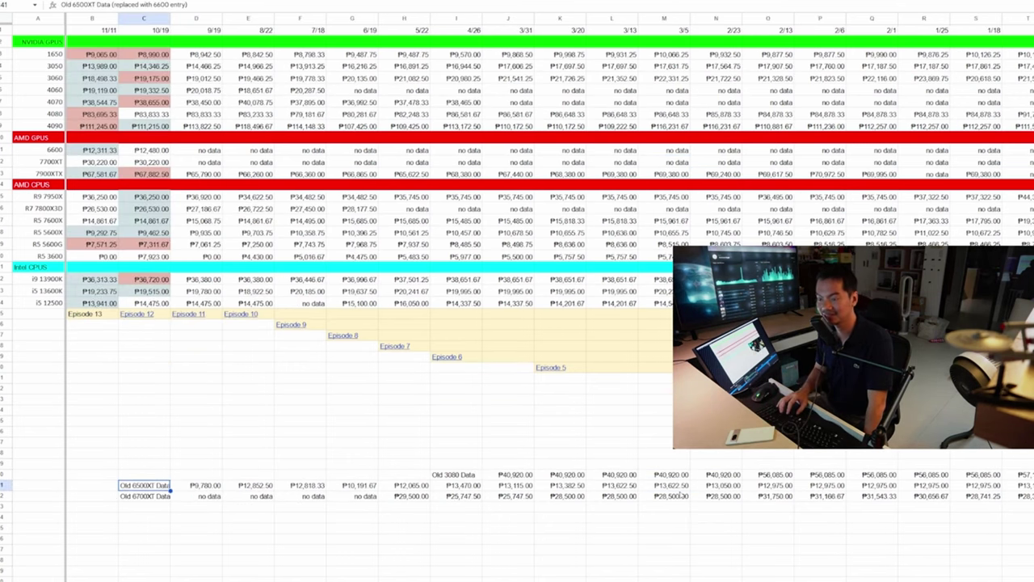
pyautogui.press('Right')
pyautogui.press('Right')
pyautogui.press('Right')
pyautogui.press('Right')
pyautogui.press('Right')
pyautogui.press('Right')
pyautogui.press('Right')
pyautogui.press('Right')
pyautogui.press('Right')
pyautogui.press('Right')
pyautogui.press('Right')
pyautogui.press('Right')
pyautogui.press('Right')
pyautogui.press('Right')
pyautogui.press('Right')
pyautogui.press('Right')
pyautogui.press('Right')
pyautogui.press('Right')
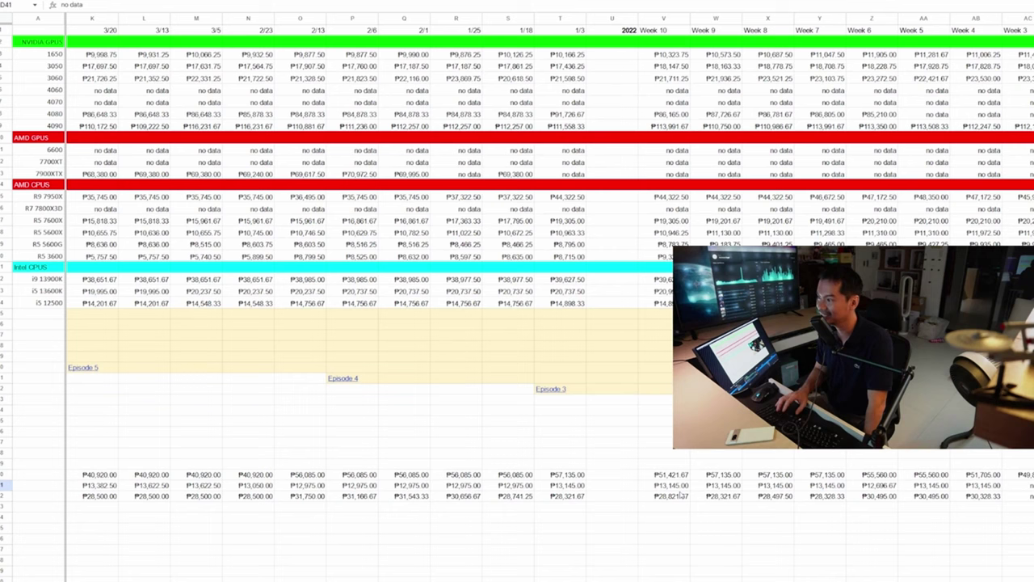
pyautogui.press('Left')
pyautogui.press('Left')
pyautogui.press('Left')
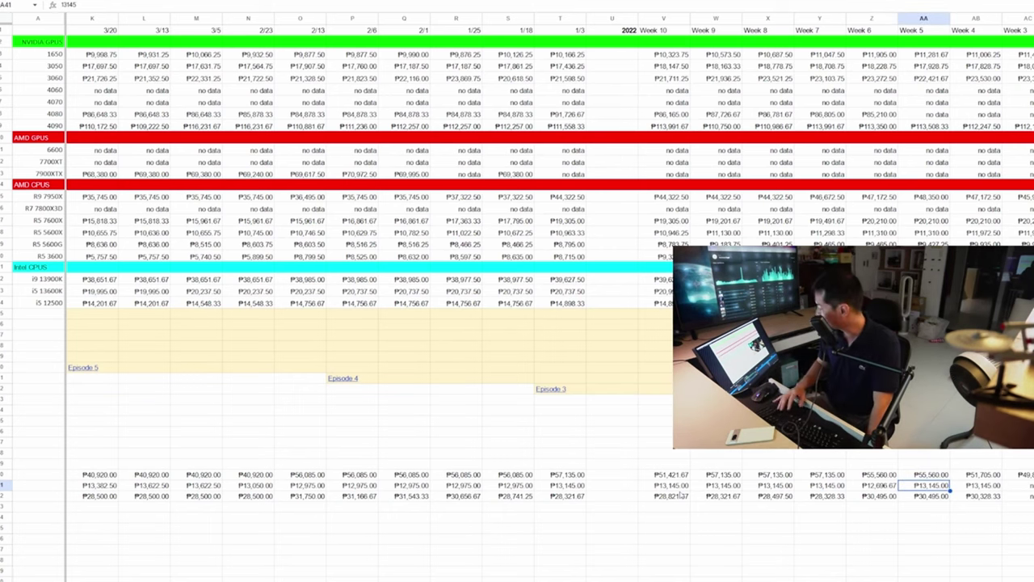
pyautogui.press('Left')
pyautogui.press('Left')
pyautogui.press('Left')
pyautogui.press('Left')
pyautogui.press('Left')
pyautogui.press('Right')
pyautogui.press('Right')
pyautogui.press('Right')
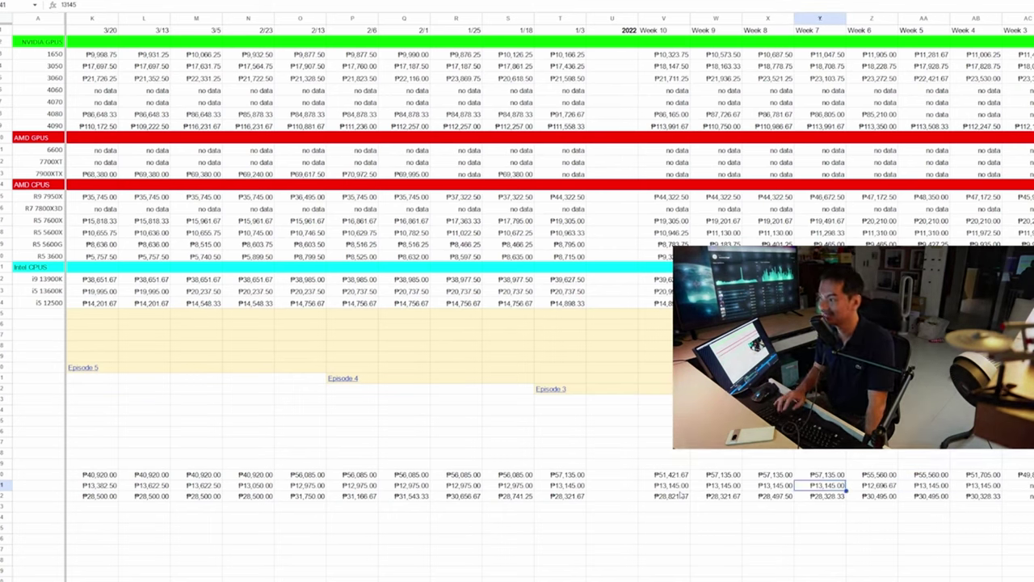
pyautogui.press('Right')
pyautogui.press('Left')
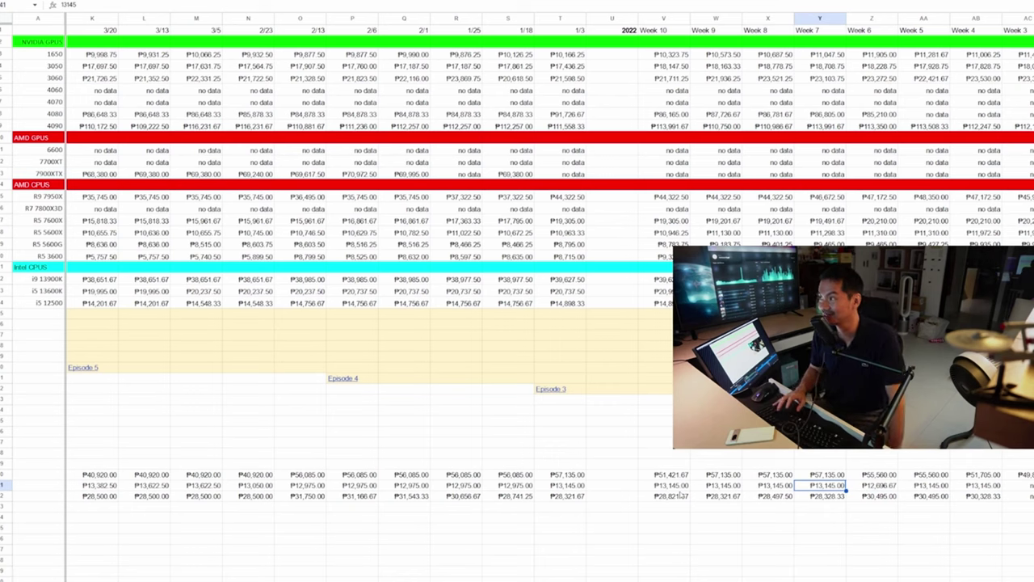
pyautogui.press('Right')
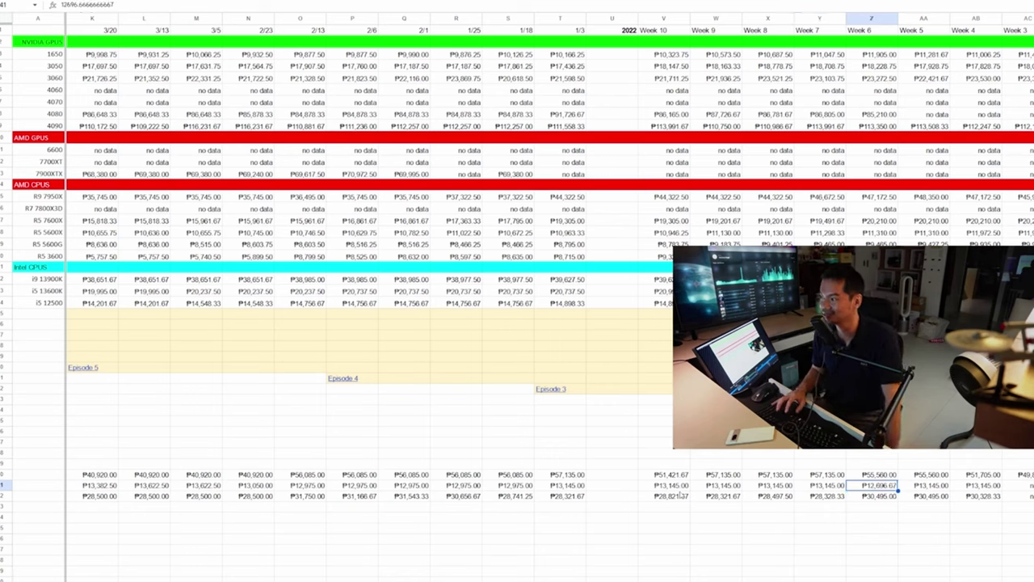
pyautogui.press('Left')
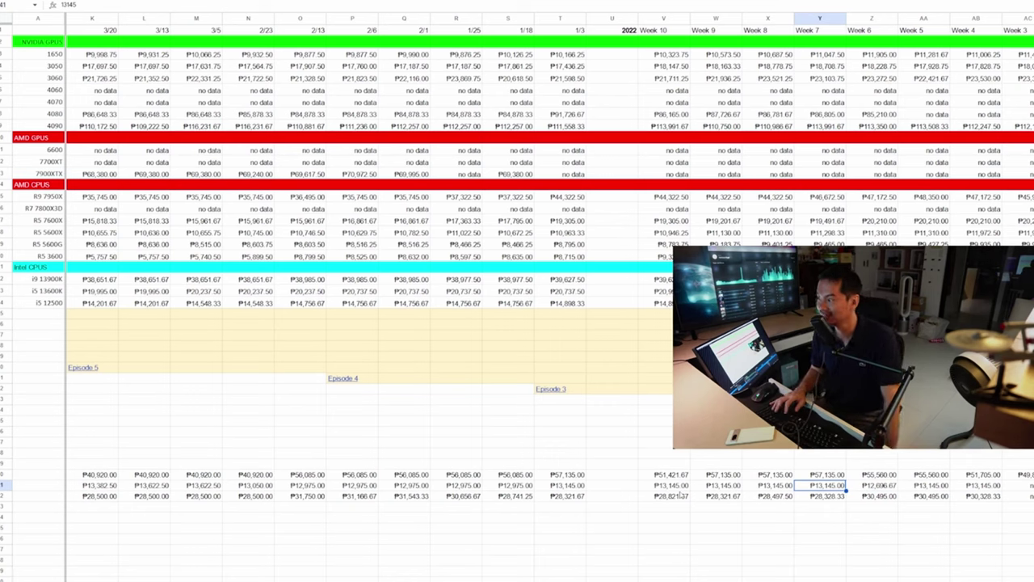
pyautogui.press('Down')
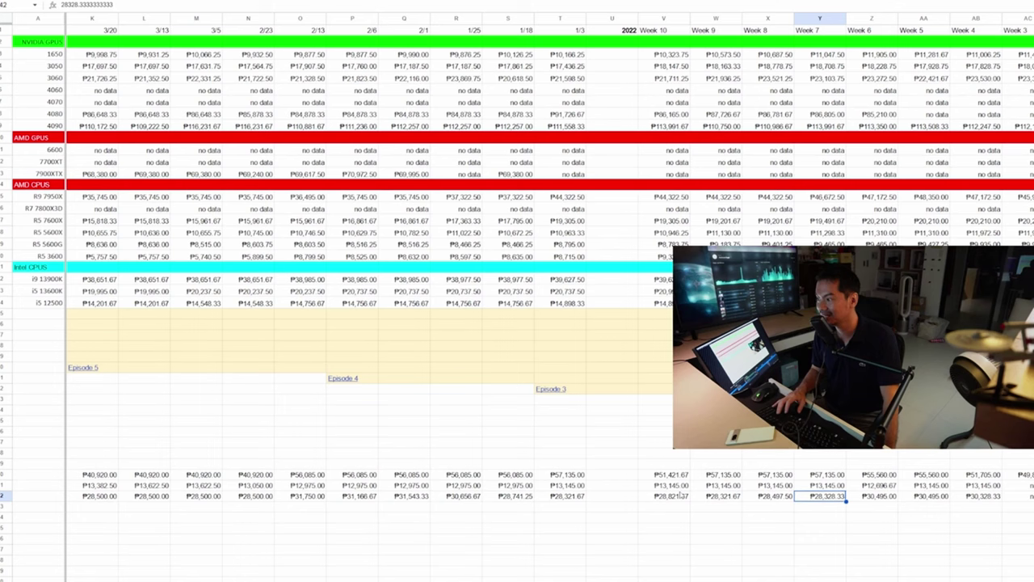
pyautogui.press('Left')
pyautogui.press('Left')
pyautogui.press('Left')
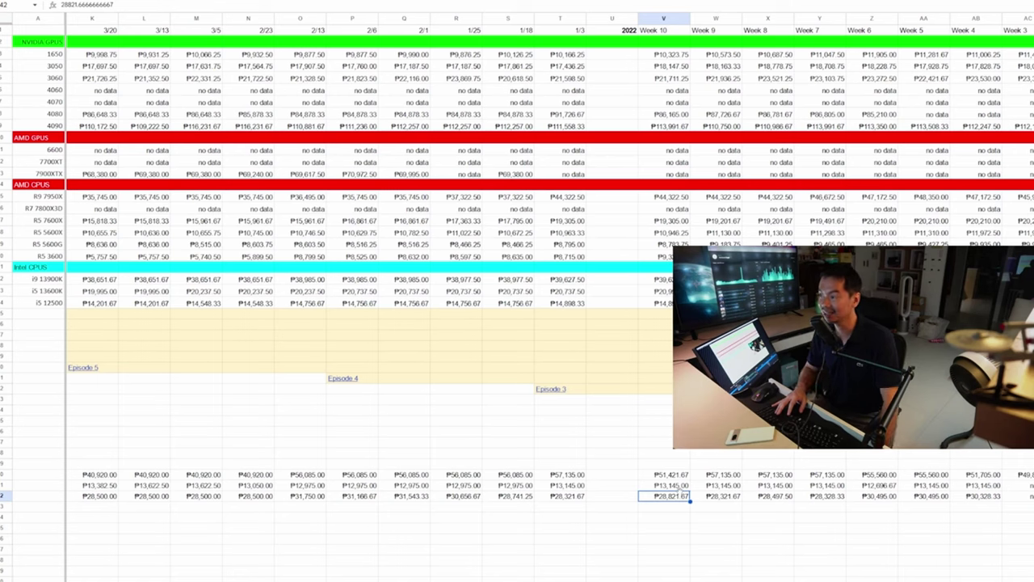
pyautogui.press('Up')
pyautogui.press('Up')
pyautogui.press('Up')
pyautogui.press('Up')
pyautogui.press('Up')
pyautogui.press('Up')
pyautogui.press('Up')
pyautogui.press('Up')
pyautogui.press('Up')
pyautogui.press('Up')
pyautogui.press('Up')
pyautogui.press('Up')
pyautogui.press('Up')
pyautogui.press('Up')
pyautogui.press('Up')
pyautogui.press('Up')
pyautogui.press('Up')
pyautogui.press('Up')
pyautogui.press('Up')
pyautogui.press('Up')
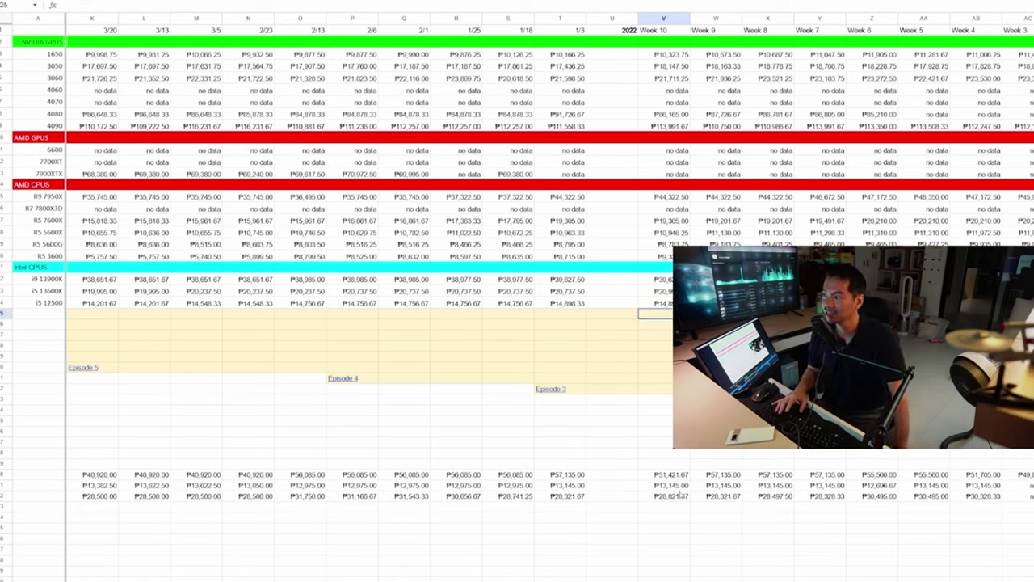
pyautogui.press('Right')
pyautogui.press('Right')
pyautogui.press('Right')
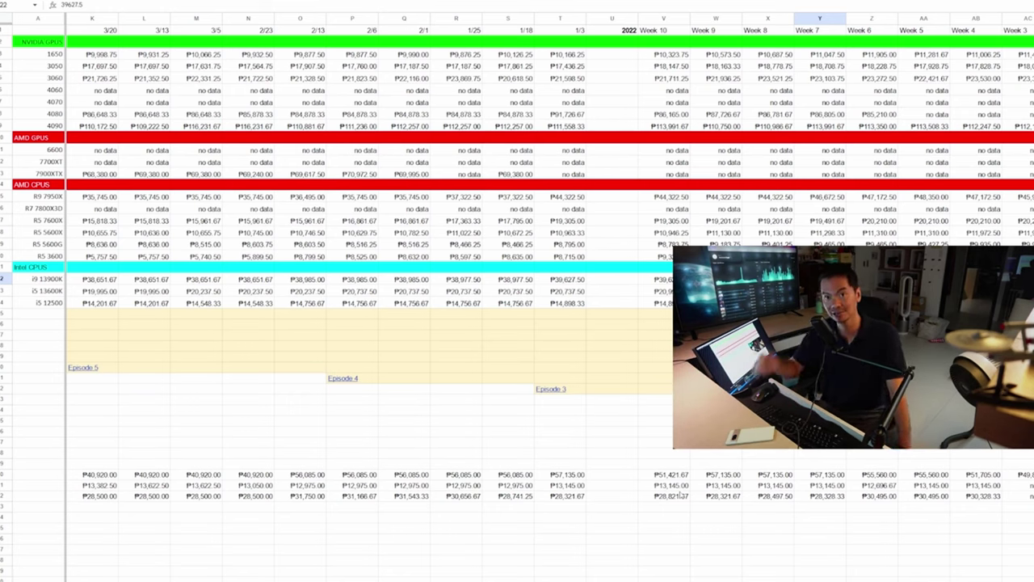
pyautogui.press('Left')
pyautogui.press('Left')
pyautogui.press('Left')
pyautogui.press('Left')
pyautogui.press('Left')
pyautogui.press('Left')
pyautogui.press('Left')
pyautogui.press('Left')
pyautogui.press('Left')
pyautogui.press('Left')
pyautogui.press('Left')
pyautogui.press('Left')
pyautogui.press('Left')
pyautogui.press('Left')
pyautogui.press('Left')
pyautogui.press('Left')
pyautogui.press('Left')
pyautogui.press('Left')
pyautogui.press('Left')
pyautogui.press('Left')
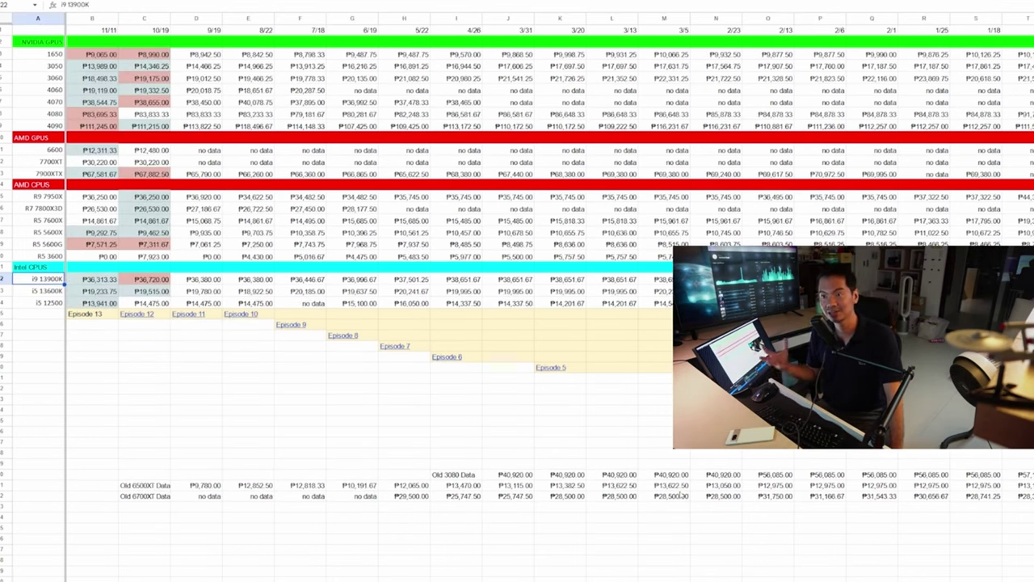
# Check the i9 13900K's price in the 11/11 column.
pyautogui.press('Right')
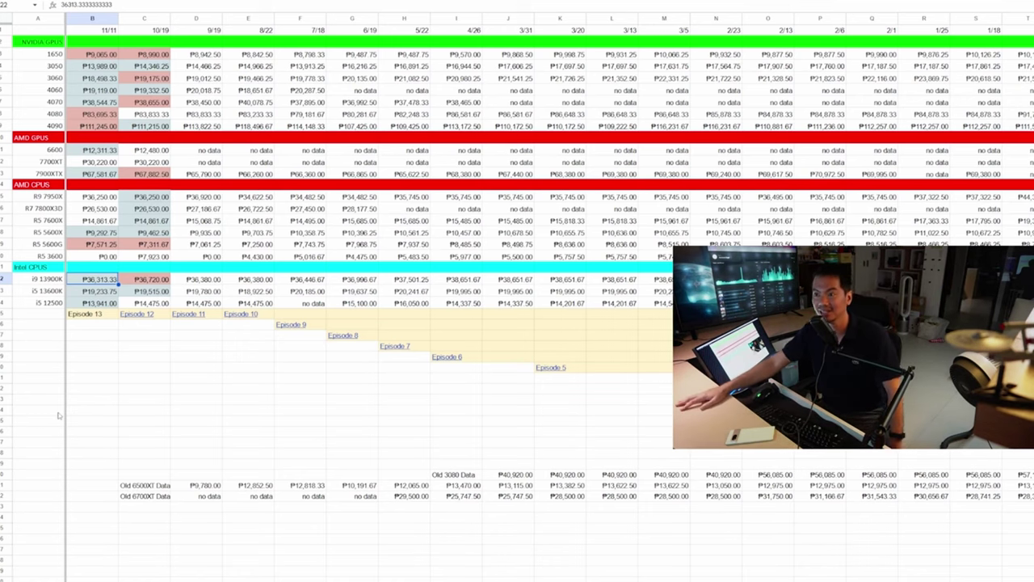
pyautogui.hotkey('ctrl', 'pagedown')
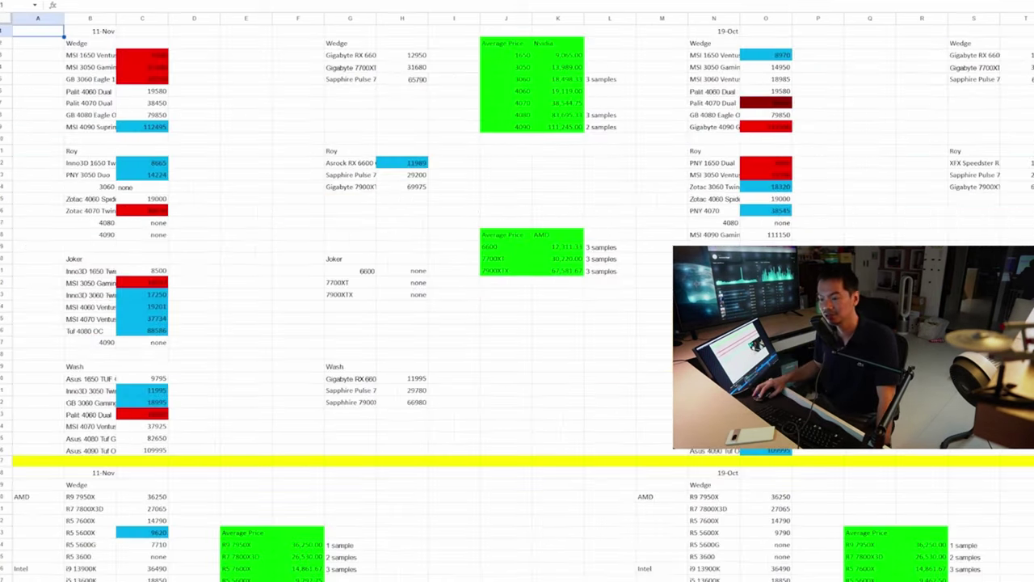
pyautogui.press('Right')
pyautogui.press('Right')
pyautogui.press('Down')
pyautogui.press('Down')
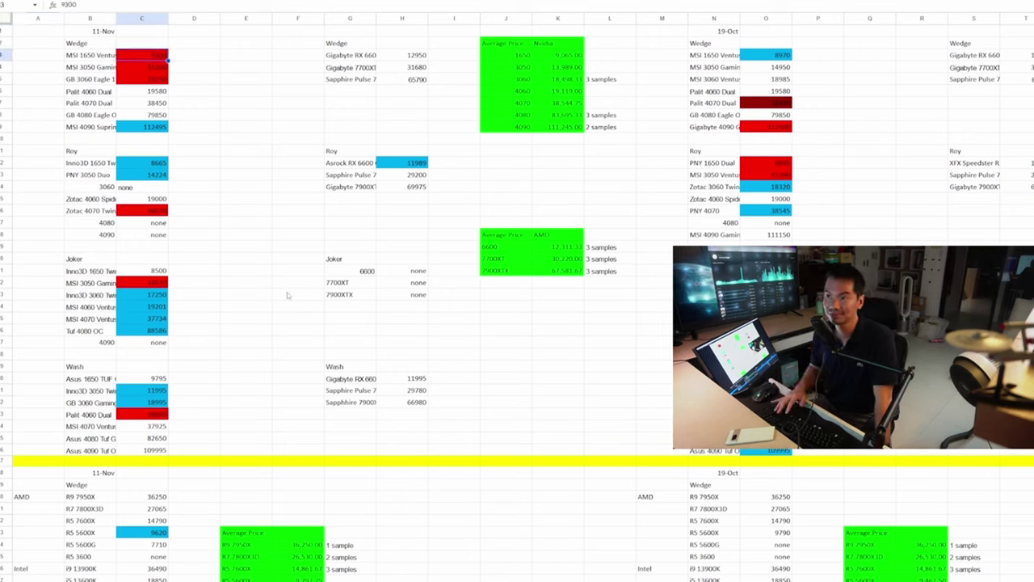
pyautogui.press('Down')
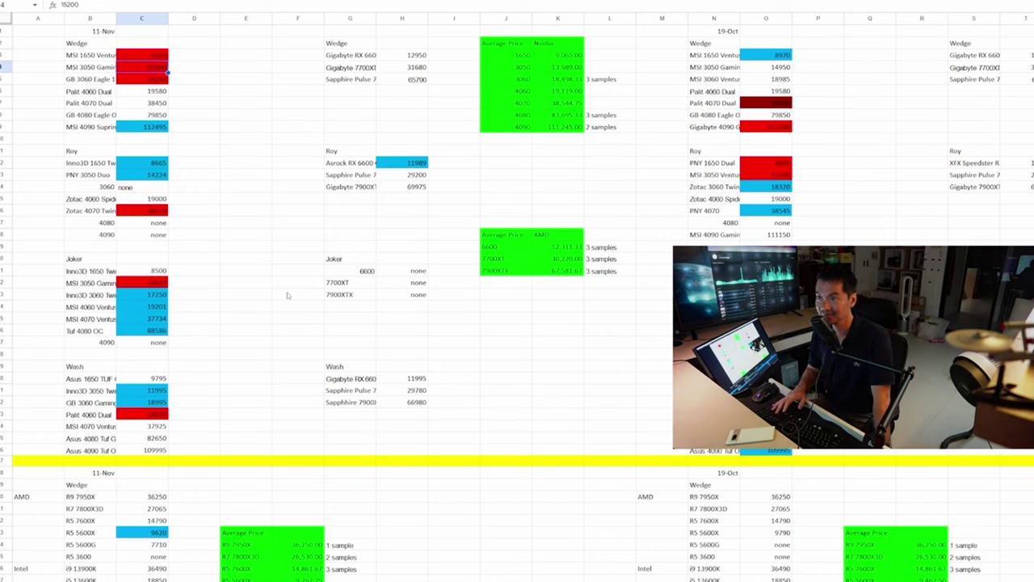
pyautogui.press('Down')
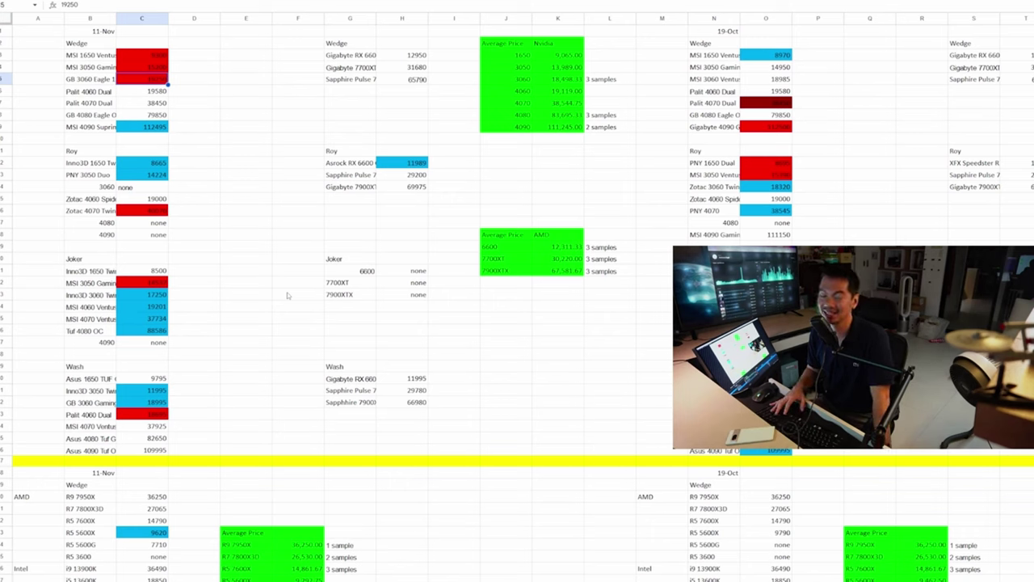
pyautogui.press('Down')
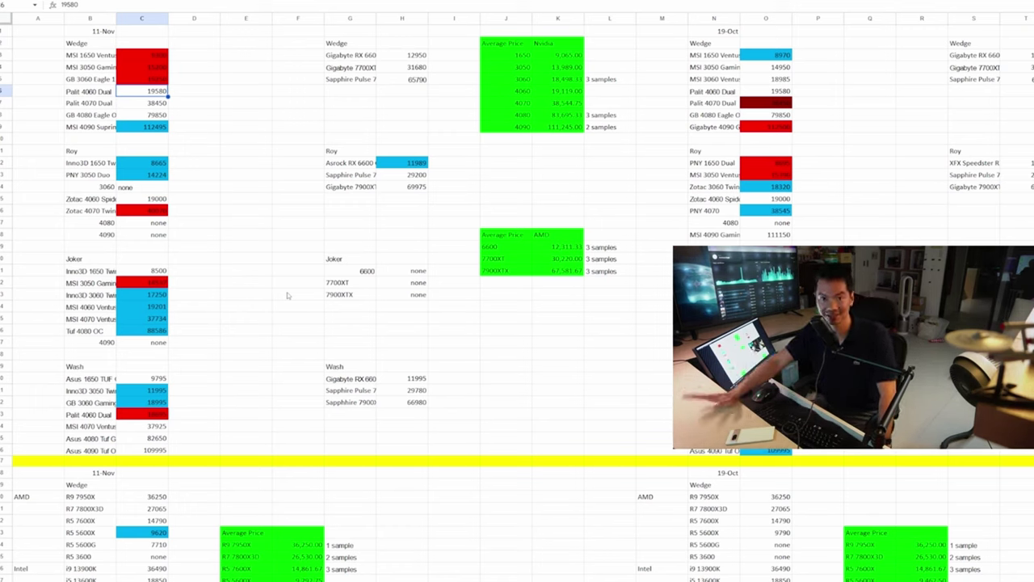
pyautogui.press('Down')
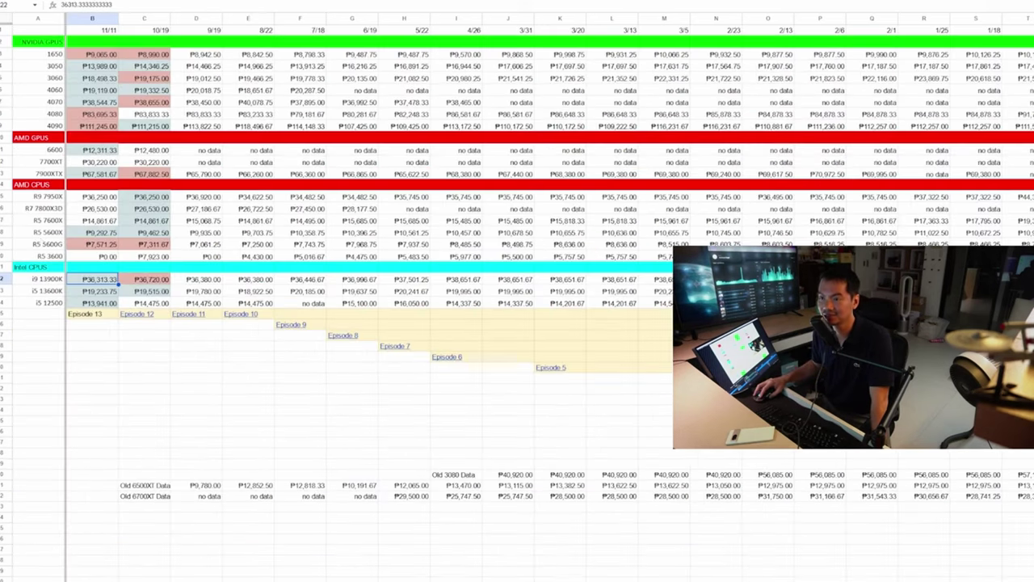
pyautogui.click(98, 105)
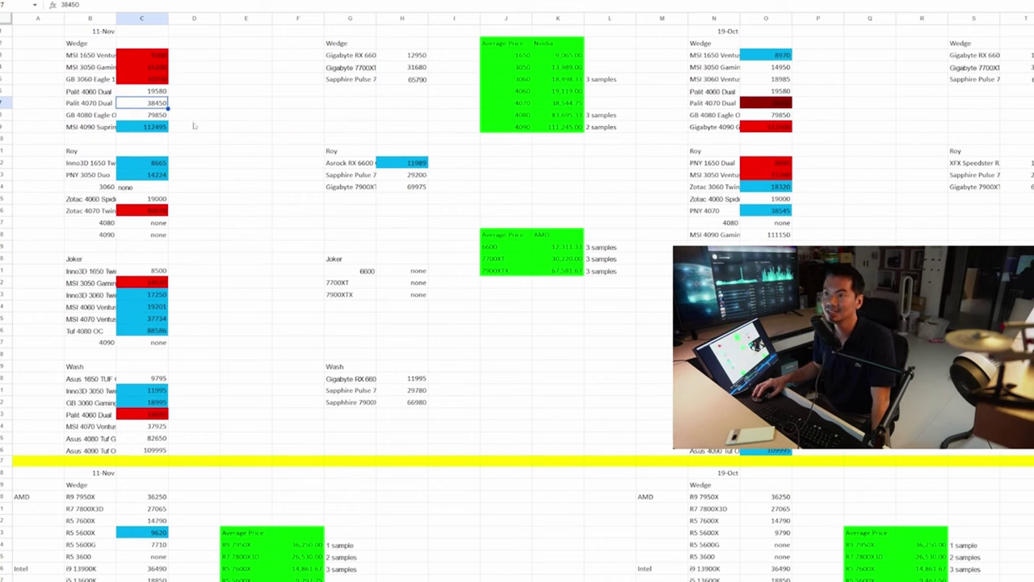
pyautogui.press('Down')
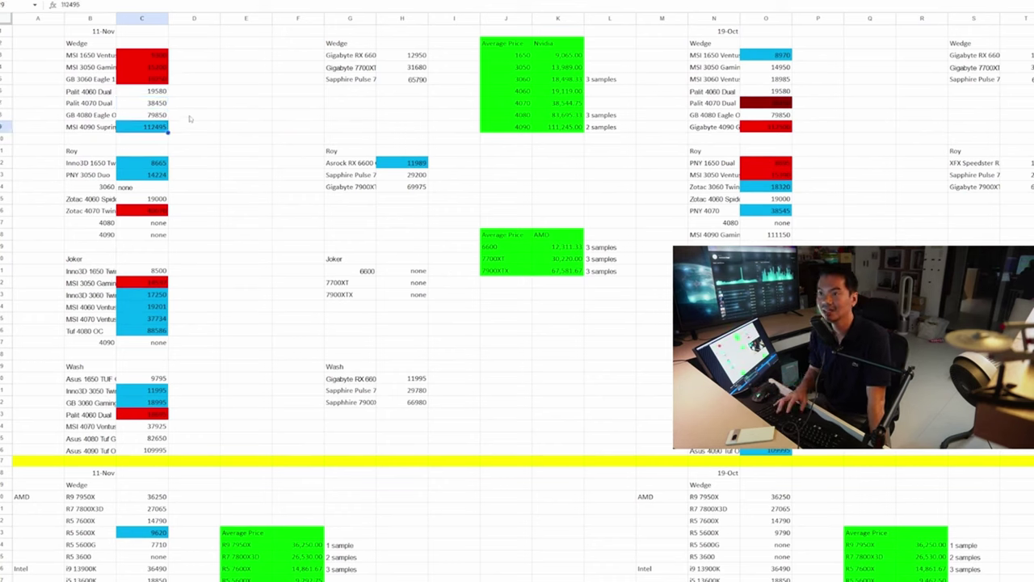
pyautogui.press('Down')
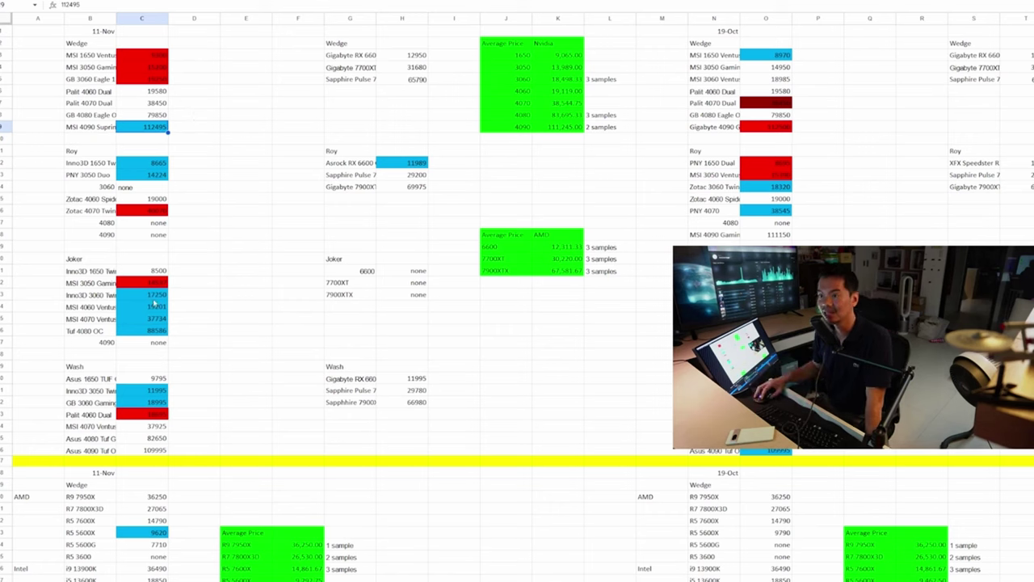
pyautogui.press('Down')
pyautogui.press('Down')
pyautogui.press('Down')
pyautogui.press('Down')
pyautogui.press('Down')
pyautogui.press('Down')
pyautogui.press('Down')
pyautogui.press('Down')
pyautogui.press('Down')
pyautogui.press('Down')
pyautogui.press('Down')
pyautogui.press('Down')
pyautogui.press('Down')
pyautogui.press('Down')
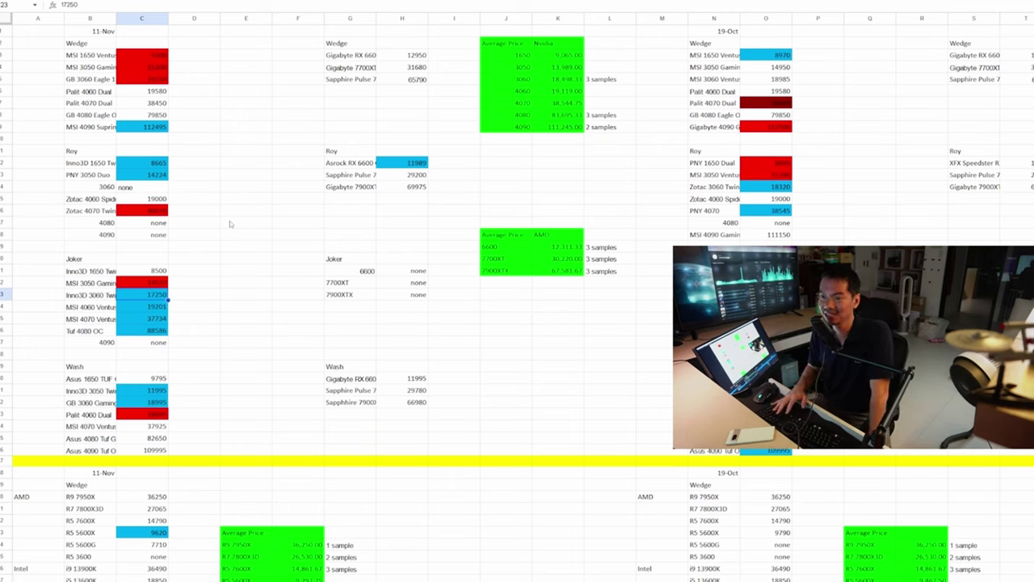
pyautogui.press('Left')
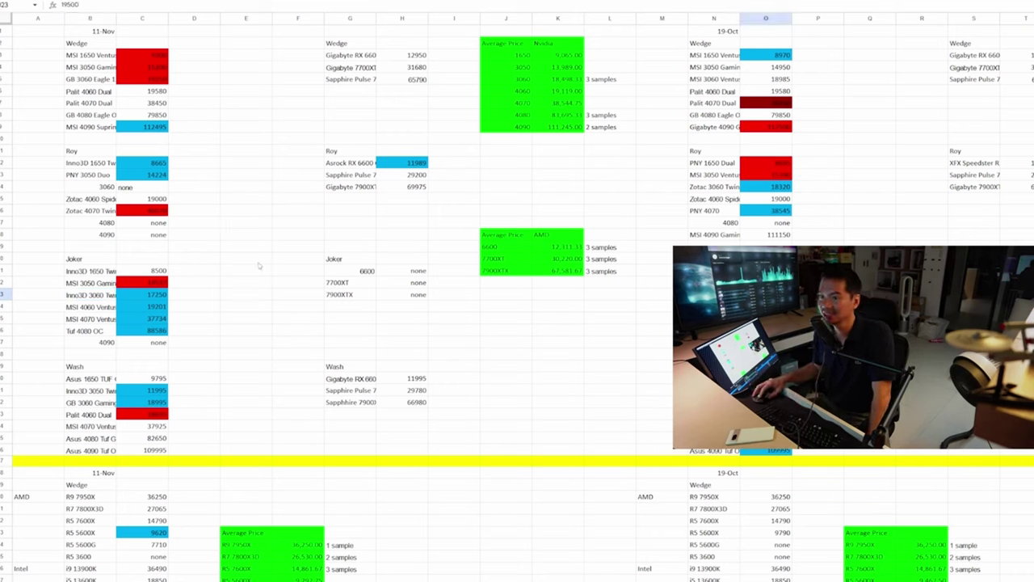
pyautogui.click(155, 295)
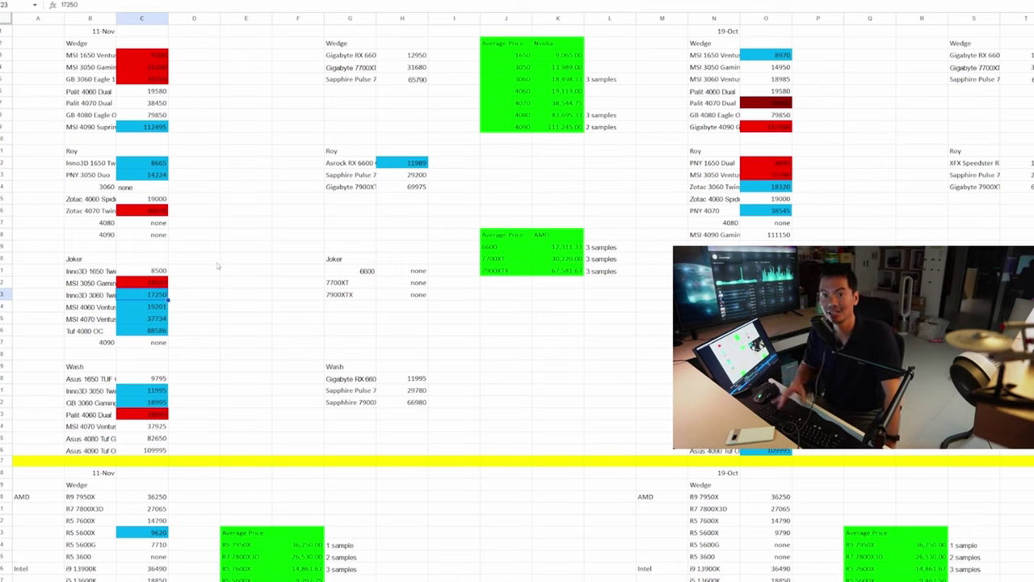
pyautogui.press('Left')
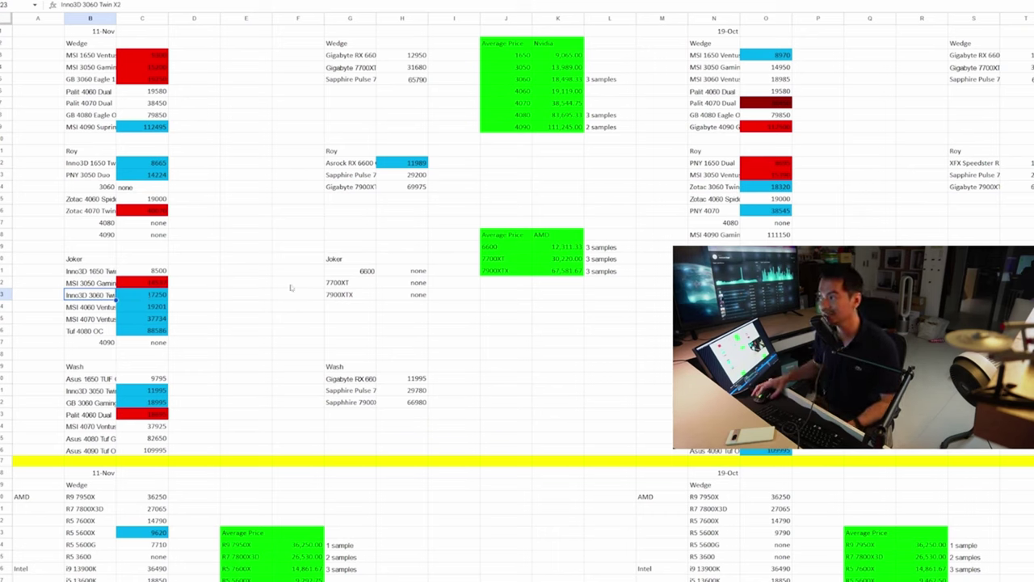
pyautogui.click(766, 294)
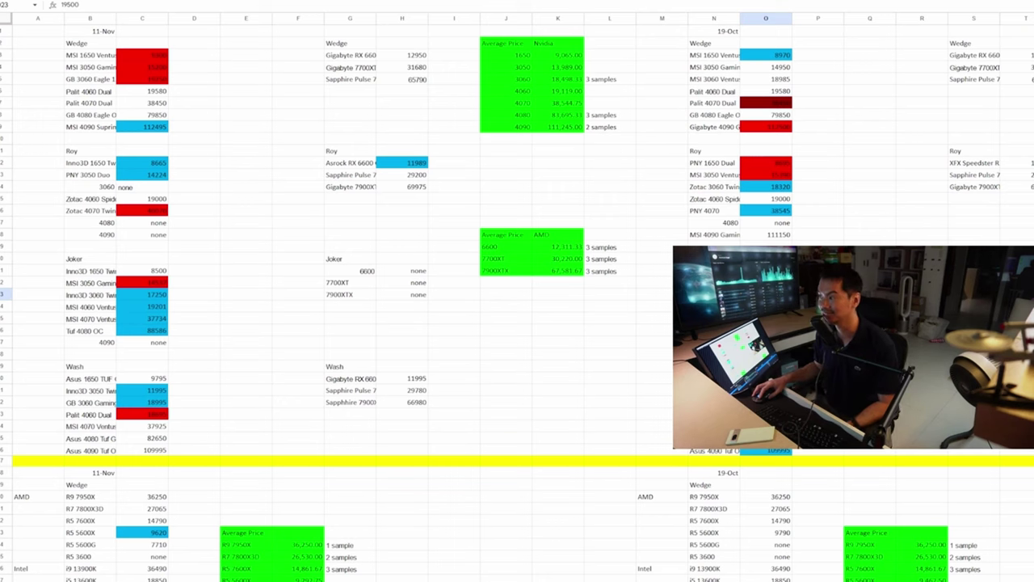
pyautogui.click(148, 307)
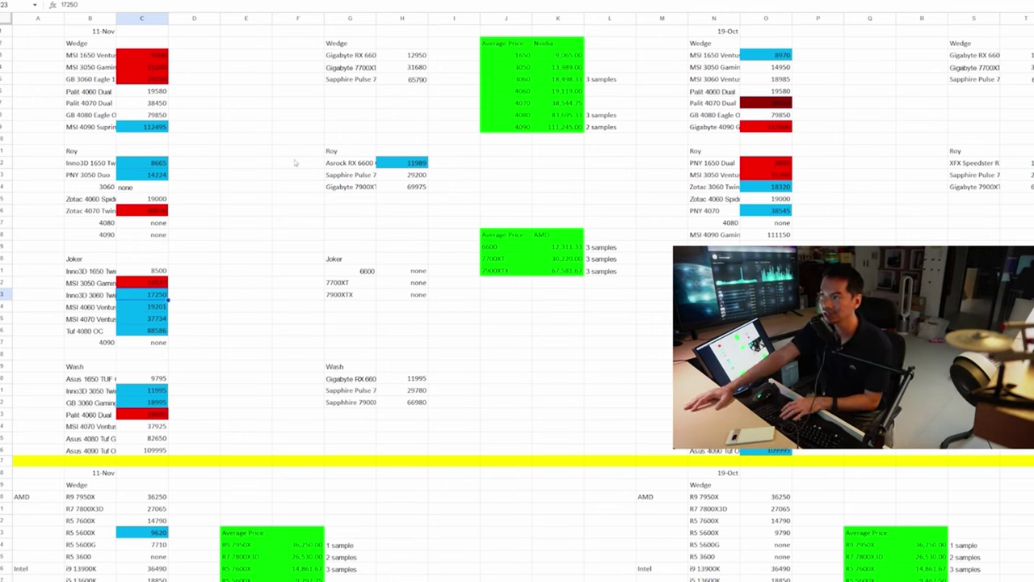
pyautogui.click(571, 79)
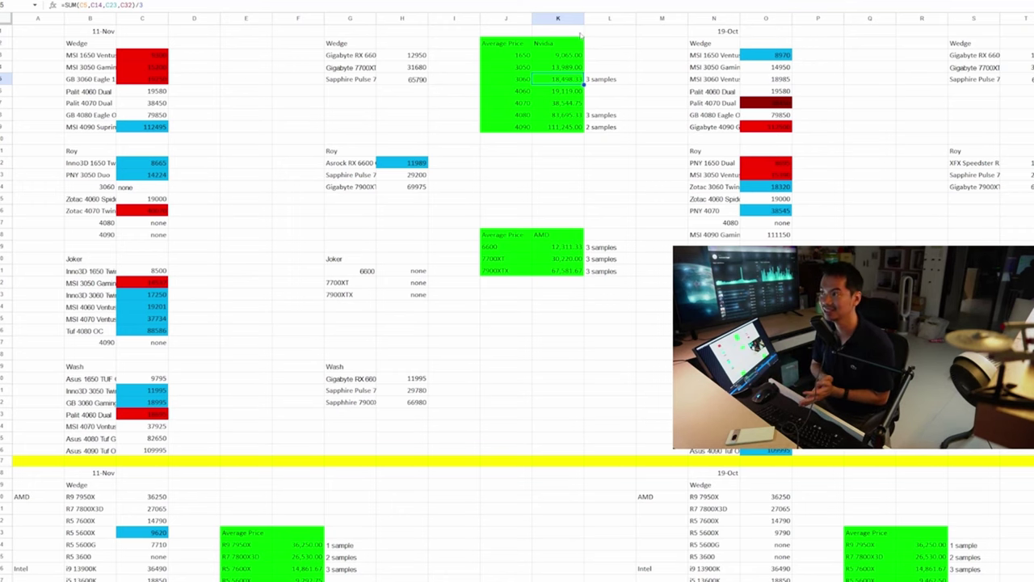
pyautogui.click(166, 296)
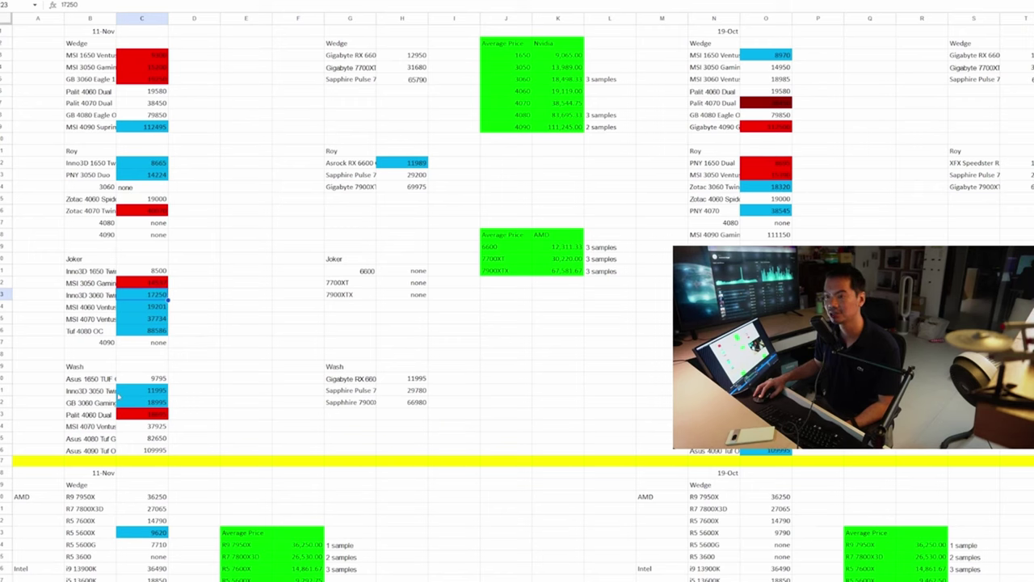
pyautogui.click(92, 379)
pyautogui.click(148, 417)
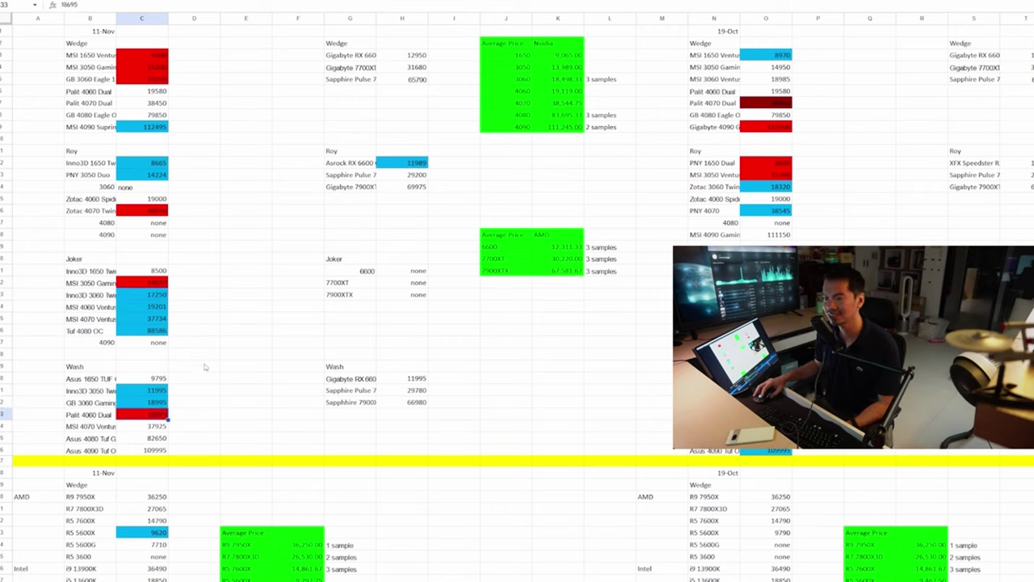
pyautogui.click(159, 331)
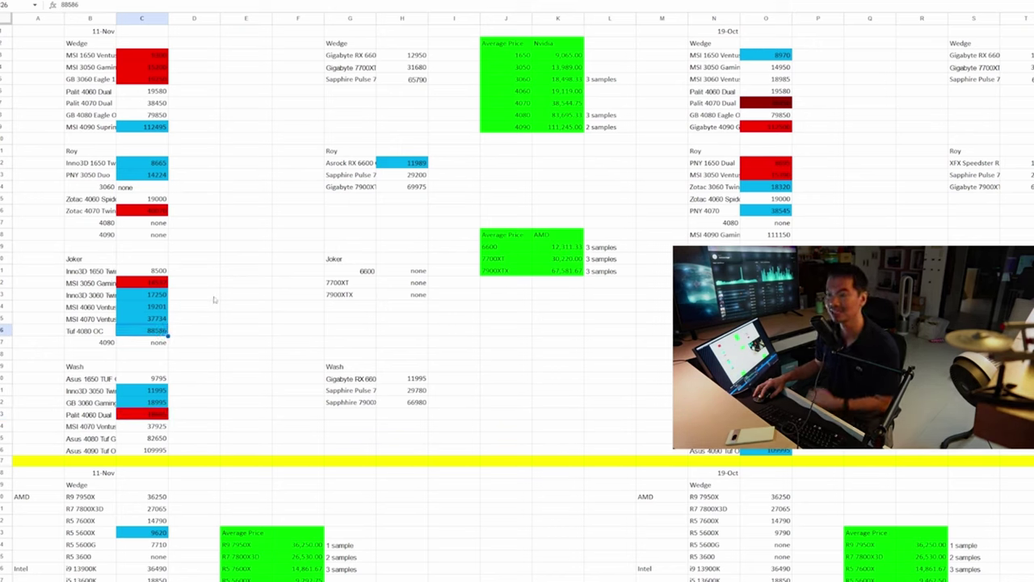
pyautogui.click(156, 115)
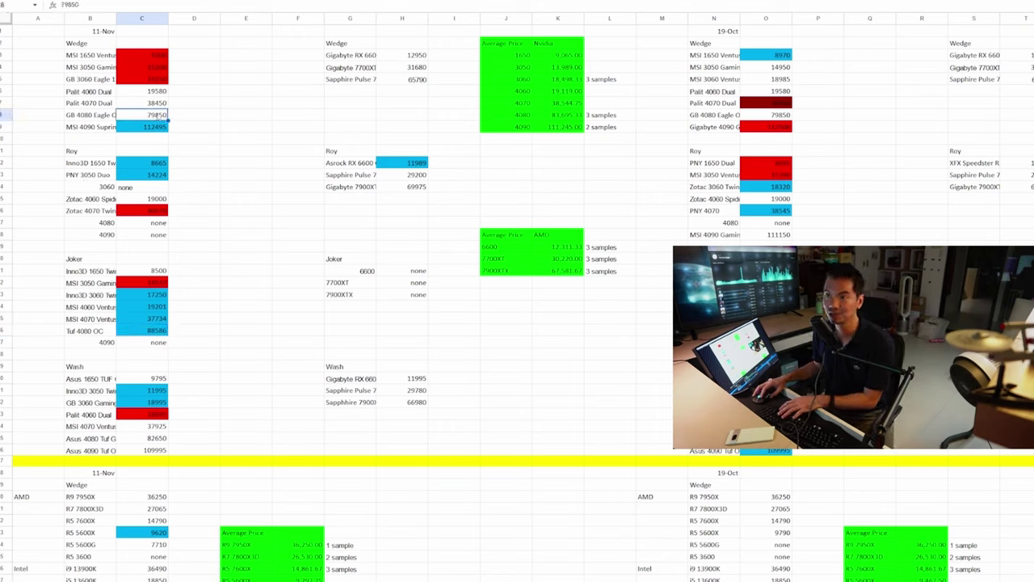
pyautogui.click(154, 329)
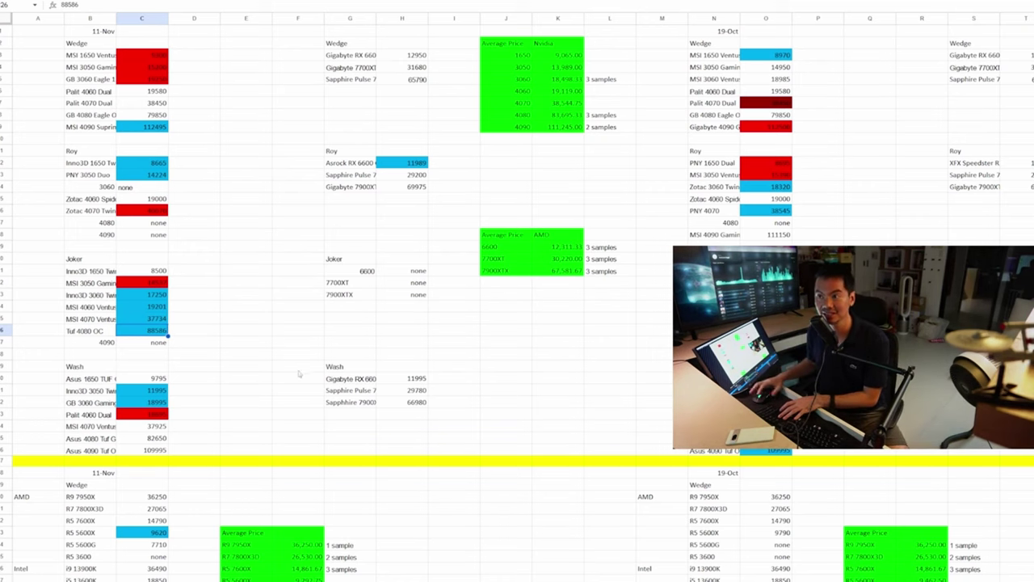
pyautogui.click(141, 114)
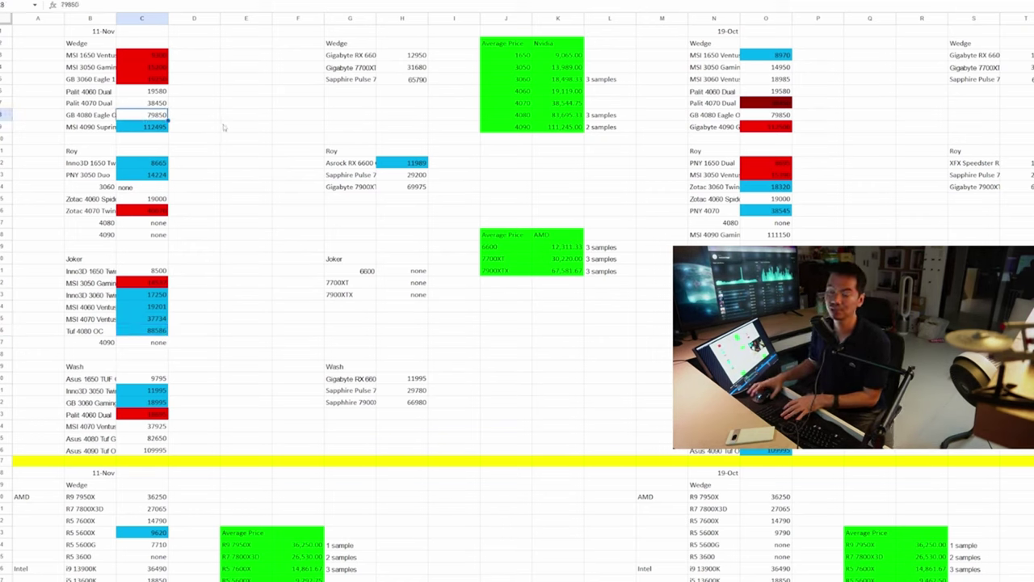
pyautogui.press('Down')
pyautogui.press('Down')
pyautogui.press('Down')
pyautogui.press('Down')
pyautogui.press('Down')
pyautogui.press('Down')
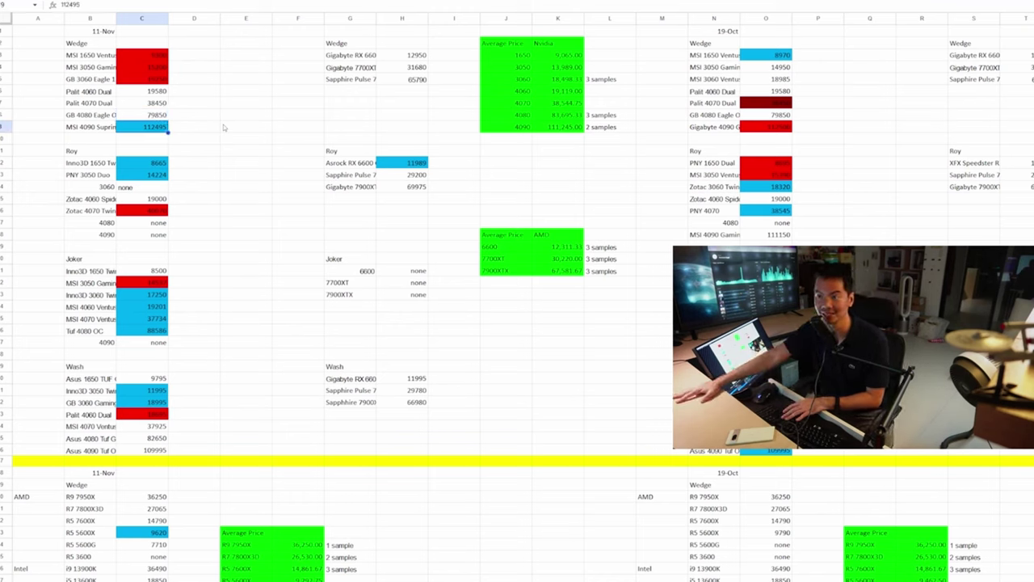
pyautogui.press('Down')
pyautogui.press('Down')
pyautogui.press('Down')
pyautogui.press('Down')
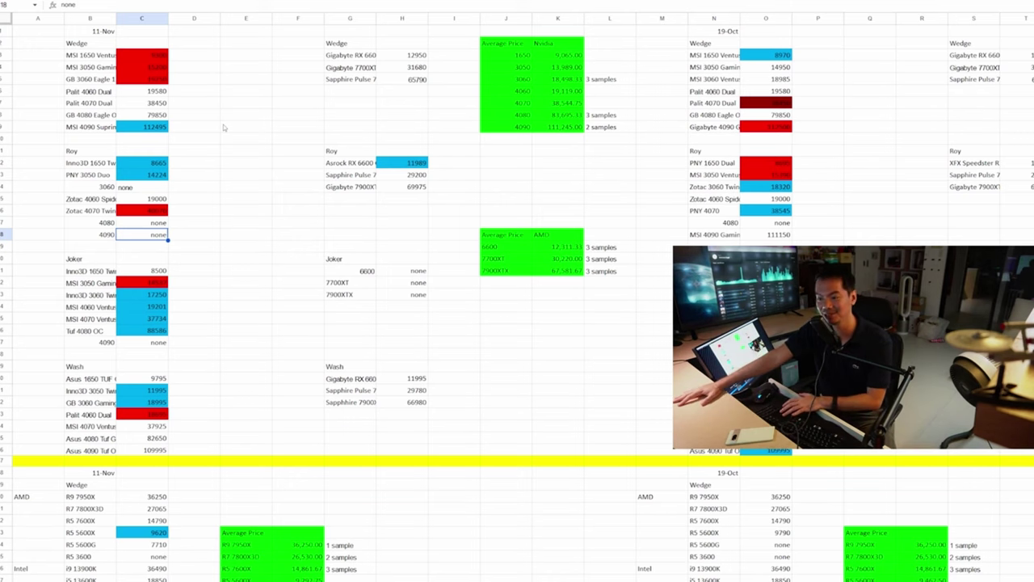
pyautogui.click(350, 378)
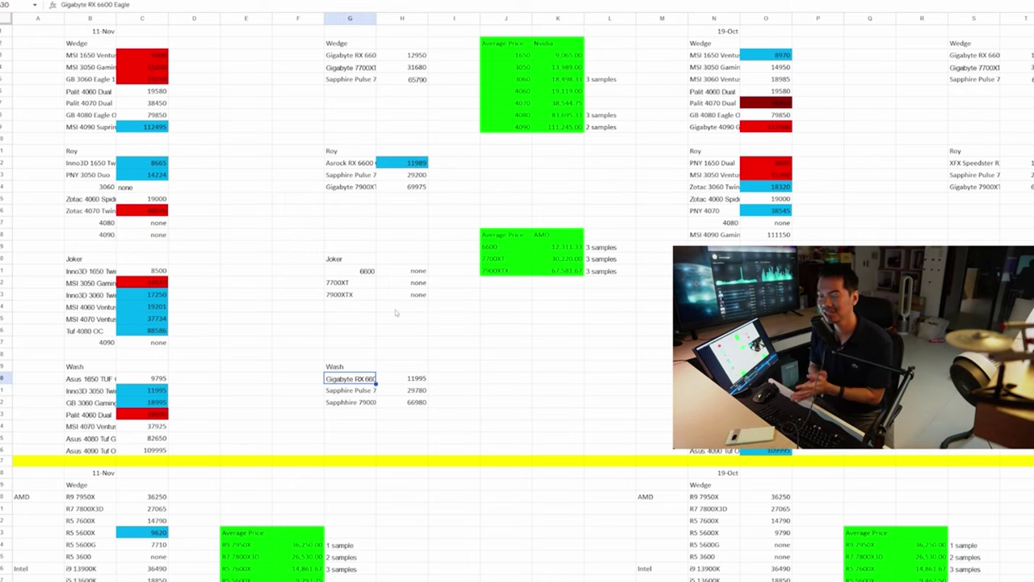
pyautogui.click(101, 223)
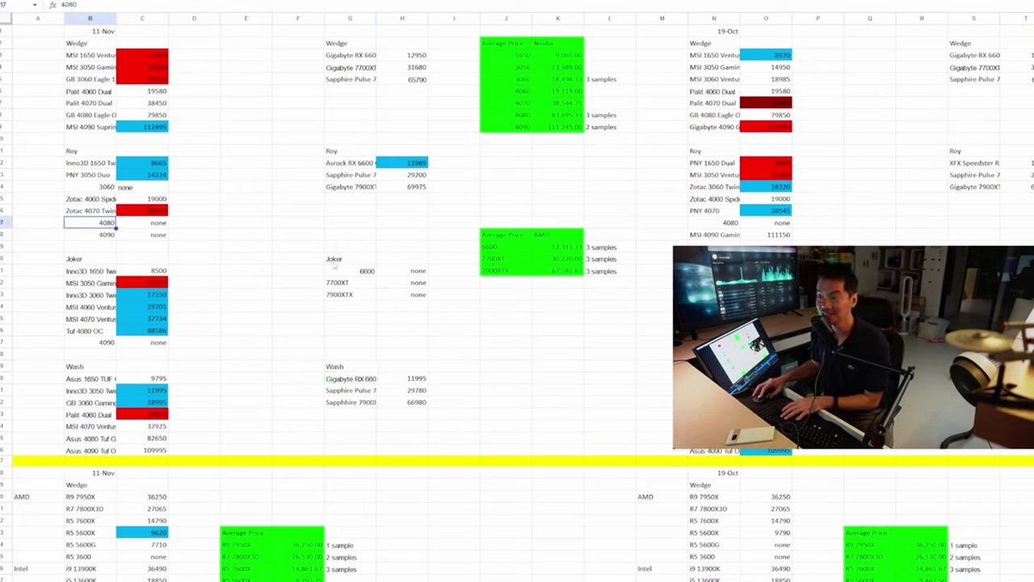
pyautogui.click(365, 293)
pyautogui.press('Right')
pyautogui.press('Up')
pyautogui.press('Up')
pyautogui.press('Down')
pyautogui.press('Down')
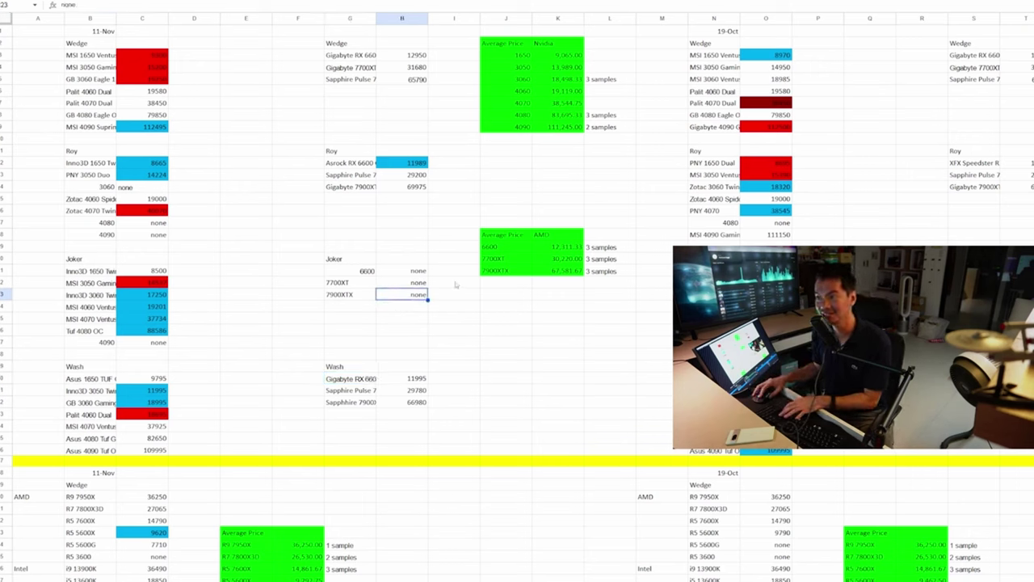
pyautogui.press('Up')
pyautogui.press('Up')
pyautogui.press('Up')
pyautogui.press('Up')
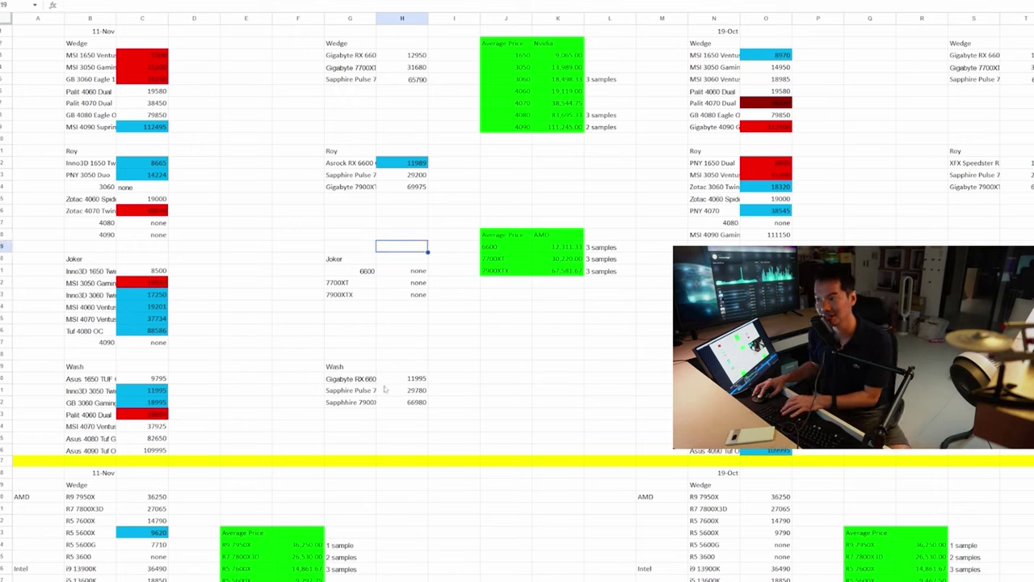
pyautogui.click(365, 379)
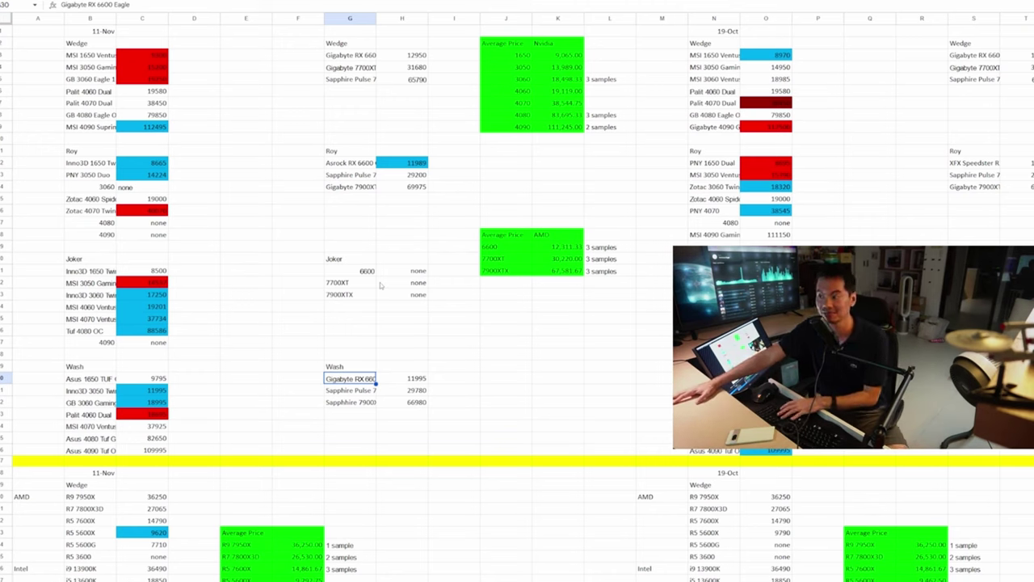
pyautogui.press('Down')
pyautogui.press('Up')
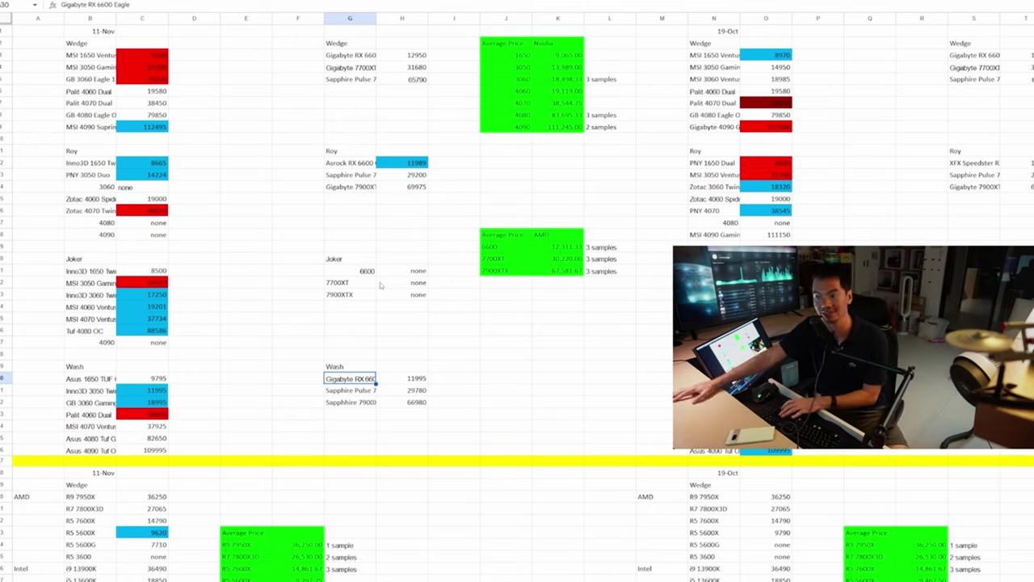
pyautogui.press('Down')
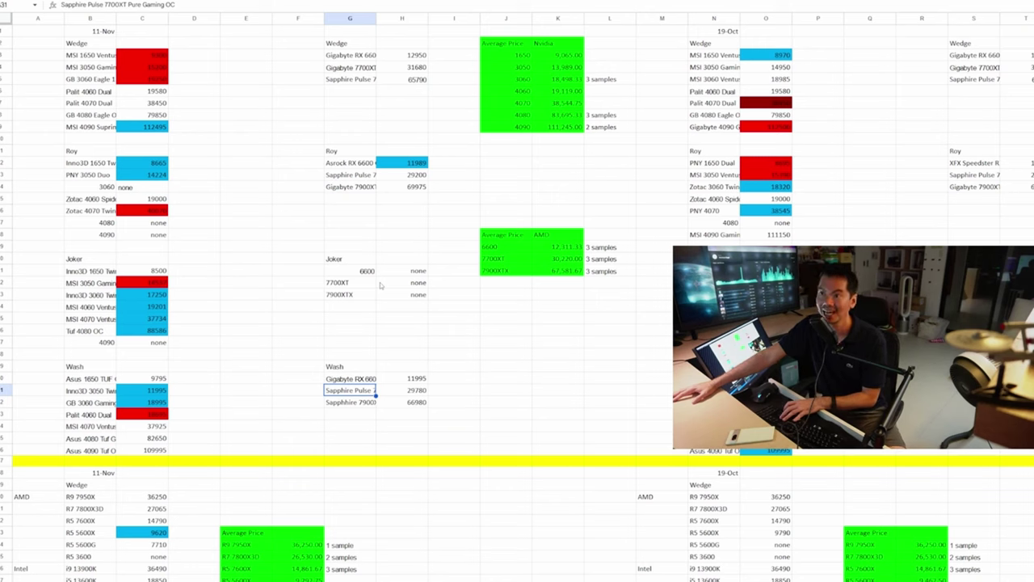
pyautogui.press('Up')
pyautogui.press('Up')
pyautogui.press('Up')
pyautogui.press('Up')
pyautogui.press('Up')
pyautogui.press('Up')
pyautogui.press('Up')
pyautogui.press('Up')
pyautogui.press('Up')
pyautogui.press('Up')
pyautogui.press('Up')
pyautogui.press('Up')
pyautogui.press('Up')
pyautogui.press('Up')
pyautogui.press('Up')
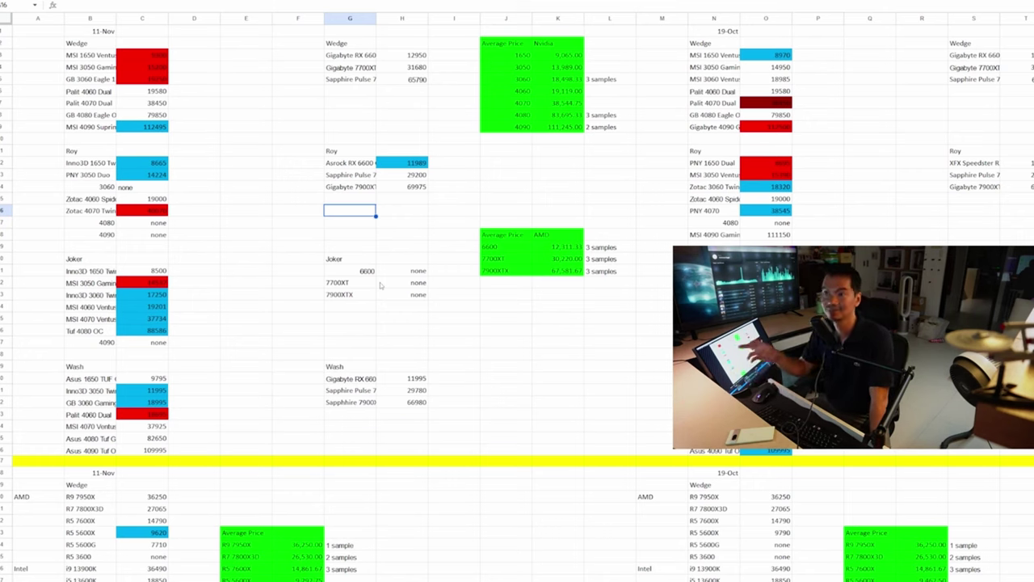
pyautogui.click(143, 270)
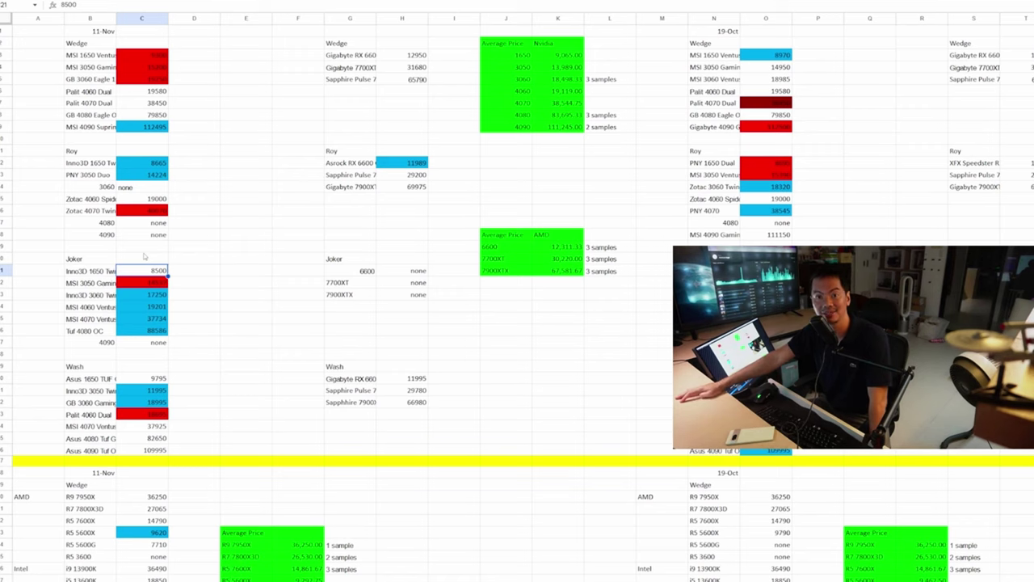
pyautogui.scroll(-10, 459, 463)
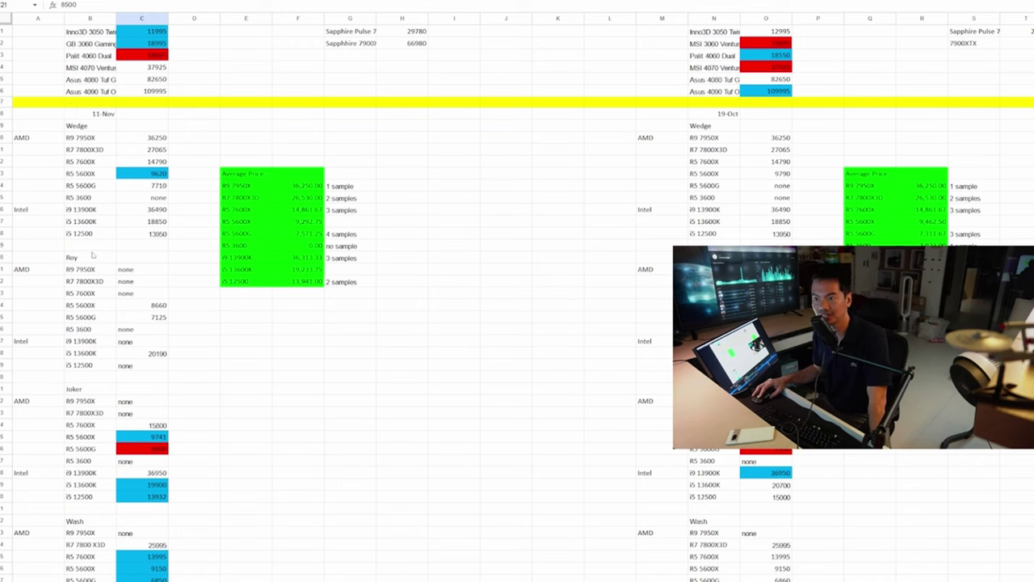
pyautogui.click(142, 485)
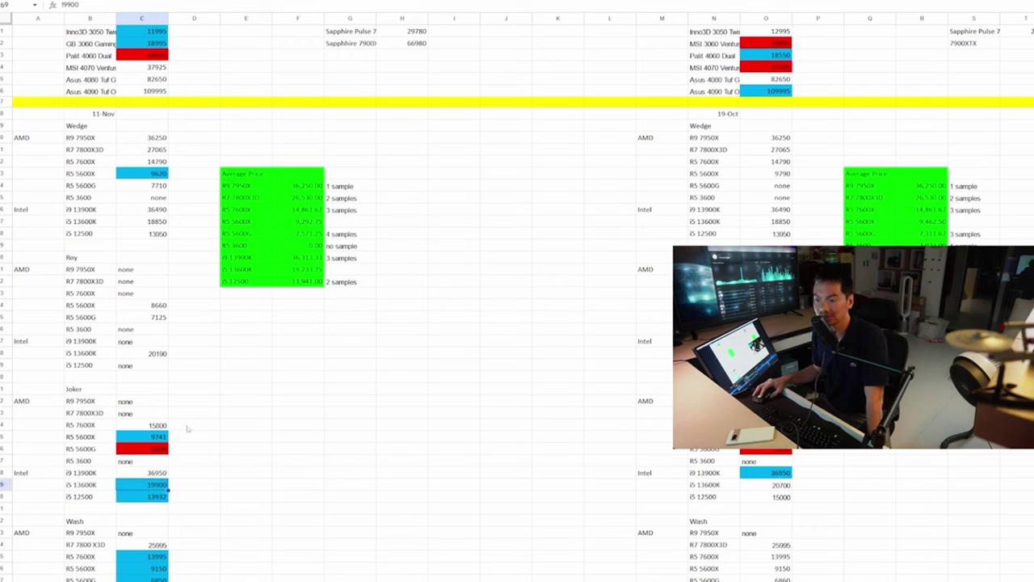
pyautogui.press('Up')
pyautogui.press('Up')
pyautogui.press('Up')
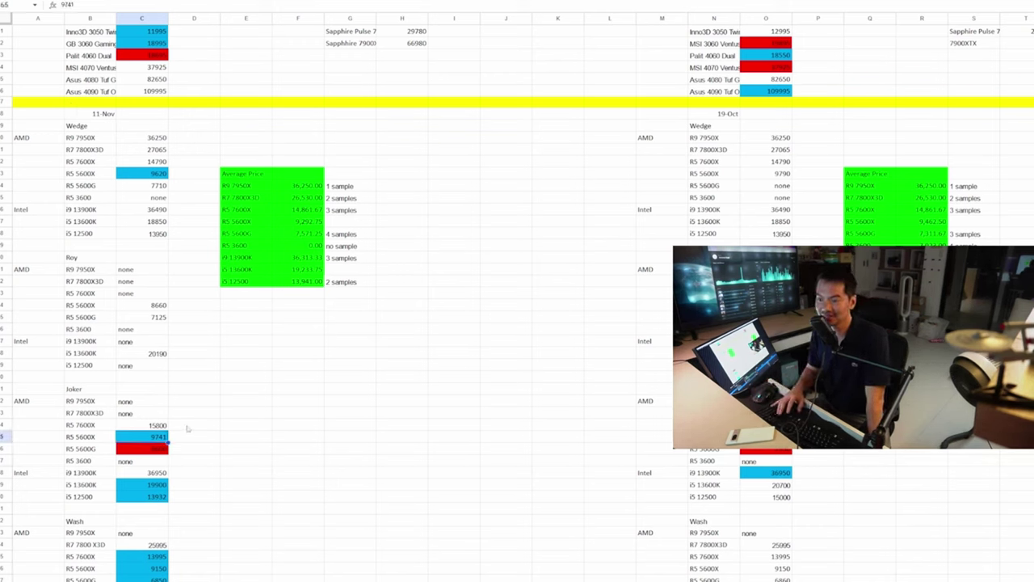
pyautogui.press('Down')
pyautogui.press('Down')
pyautogui.press('Down')
pyautogui.press('Down')
pyautogui.press('Down')
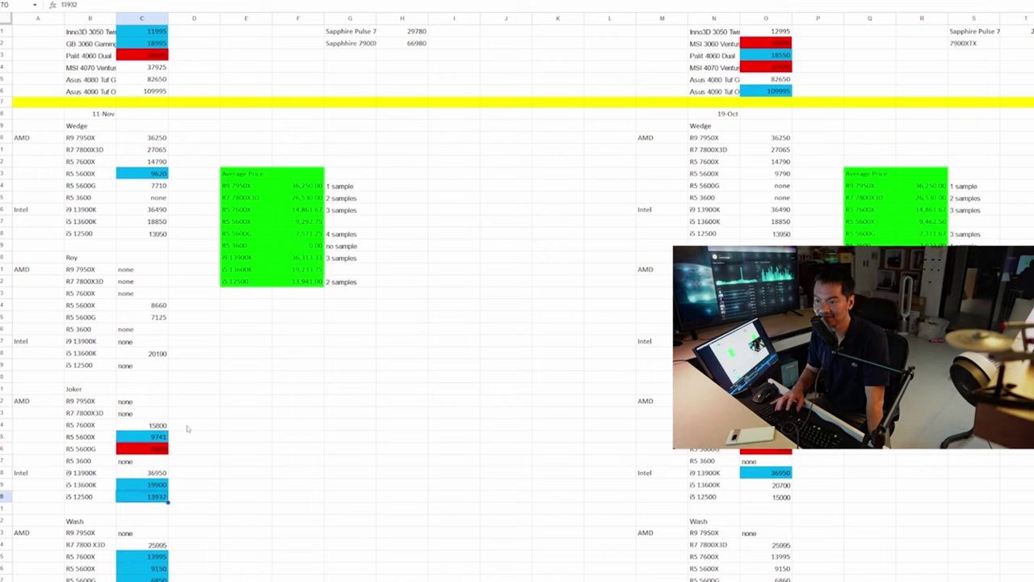
pyautogui.press('Down')
pyautogui.press('Down')
pyautogui.press('Down')
pyautogui.press('Down')
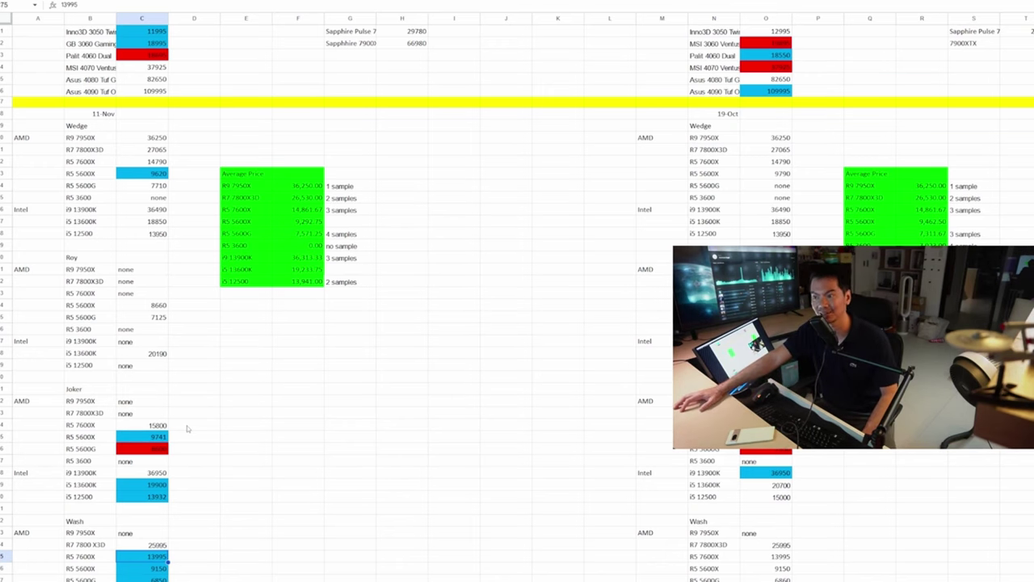
pyautogui.scroll(10, 457, 327)
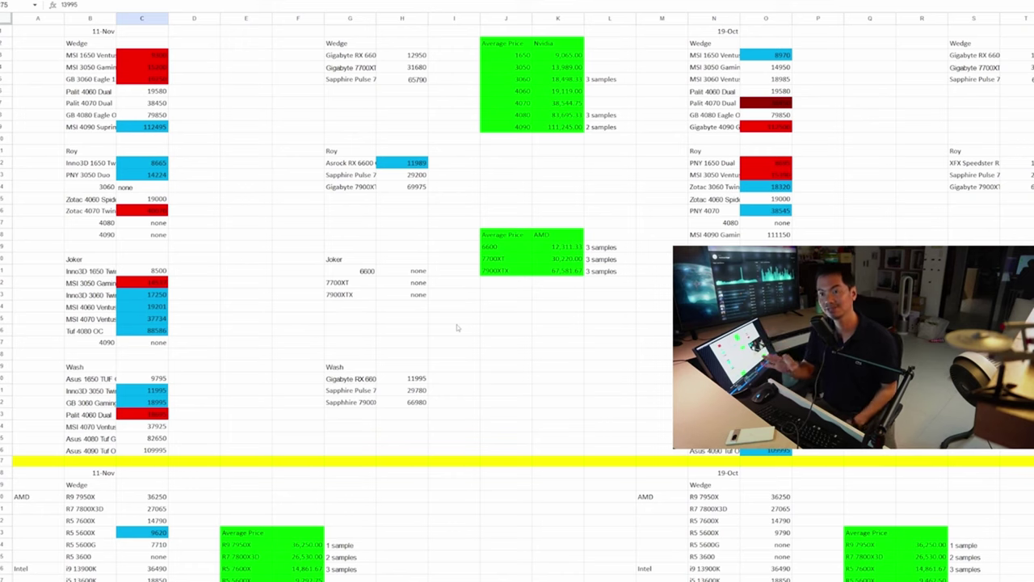